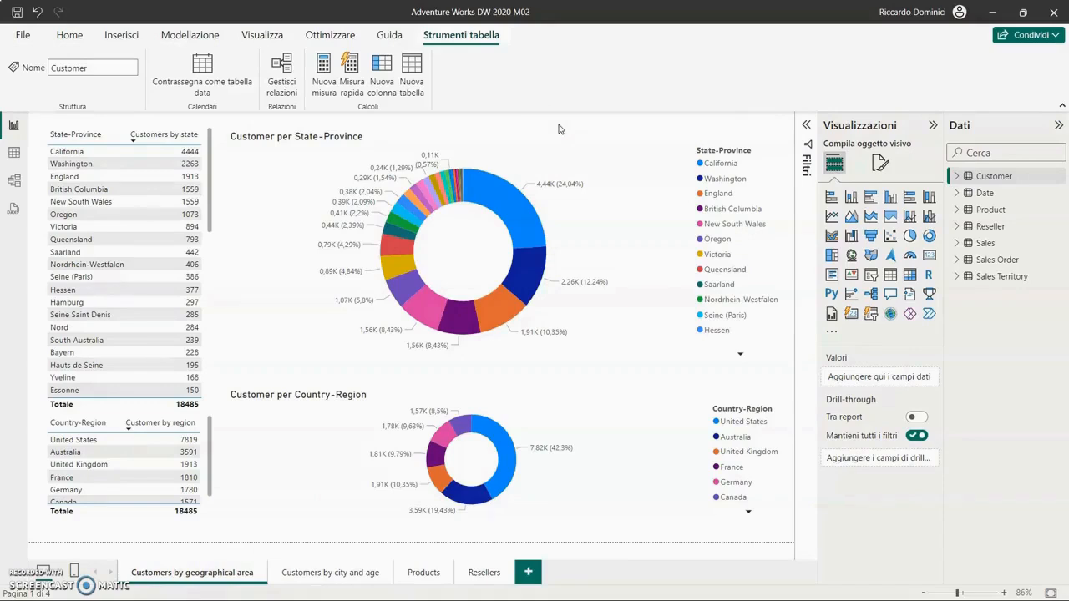
# Add a new report page and name it "Customers by geographical area", copying the name from the existing page.
pyautogui.click(530, 572)
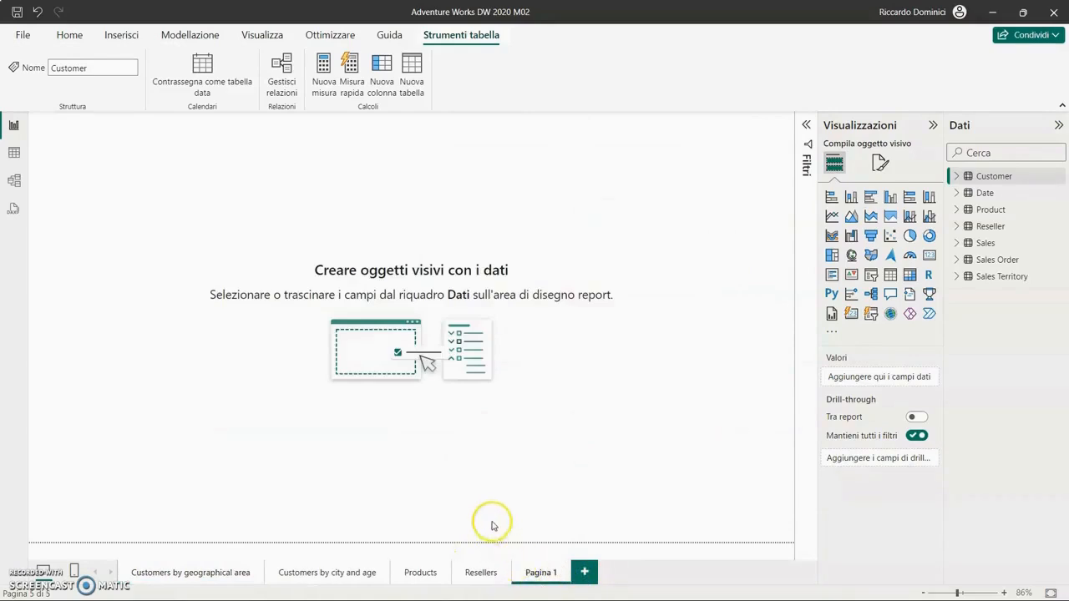
pyautogui.rightClick(217, 576)
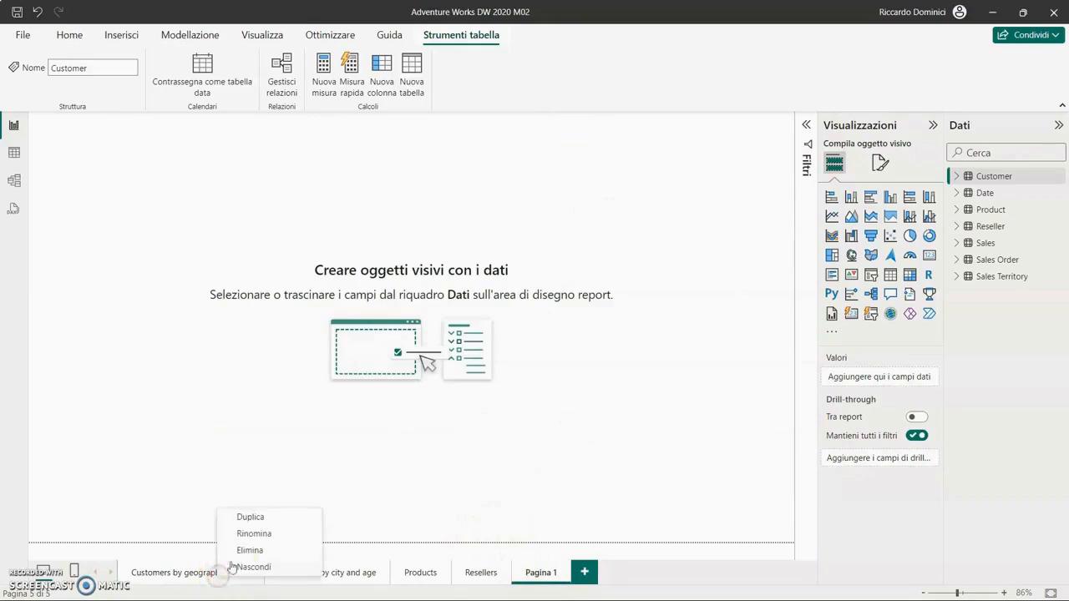
pyautogui.click(248, 534)
pyautogui.hotkey('ctrl', 'c')
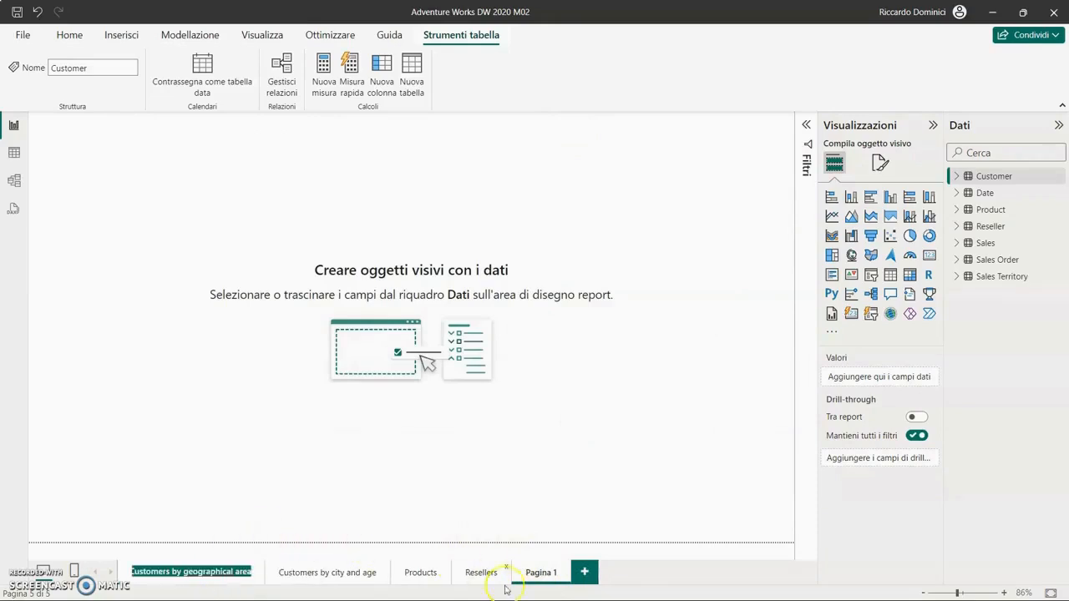
pyautogui.rightClick(552, 575)
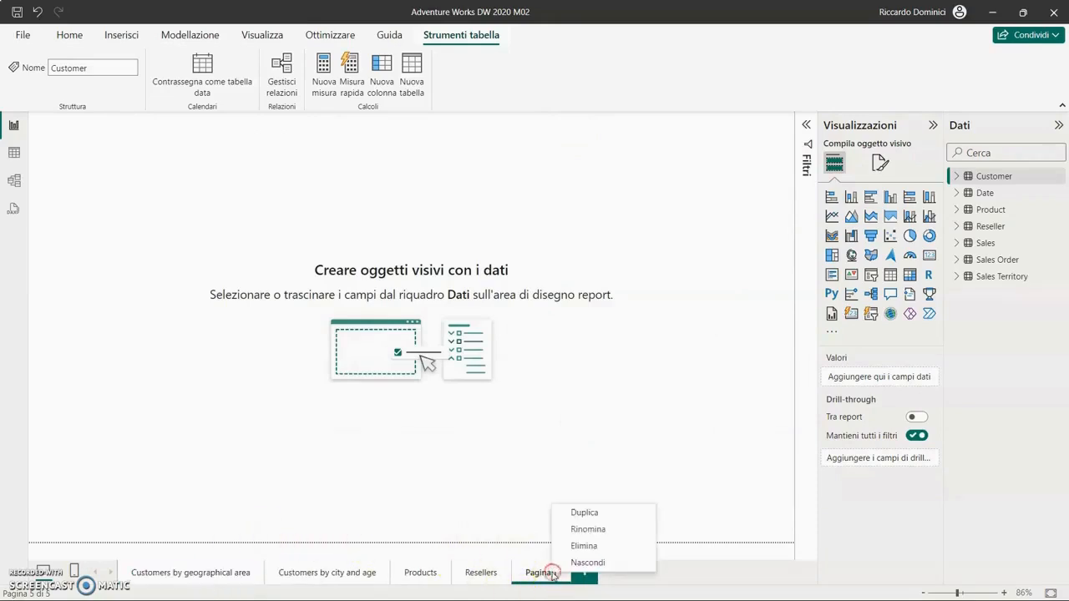
pyautogui.click(589, 535)
pyautogui.hotkey('ctrl', 'v')
pyautogui.press('Return')
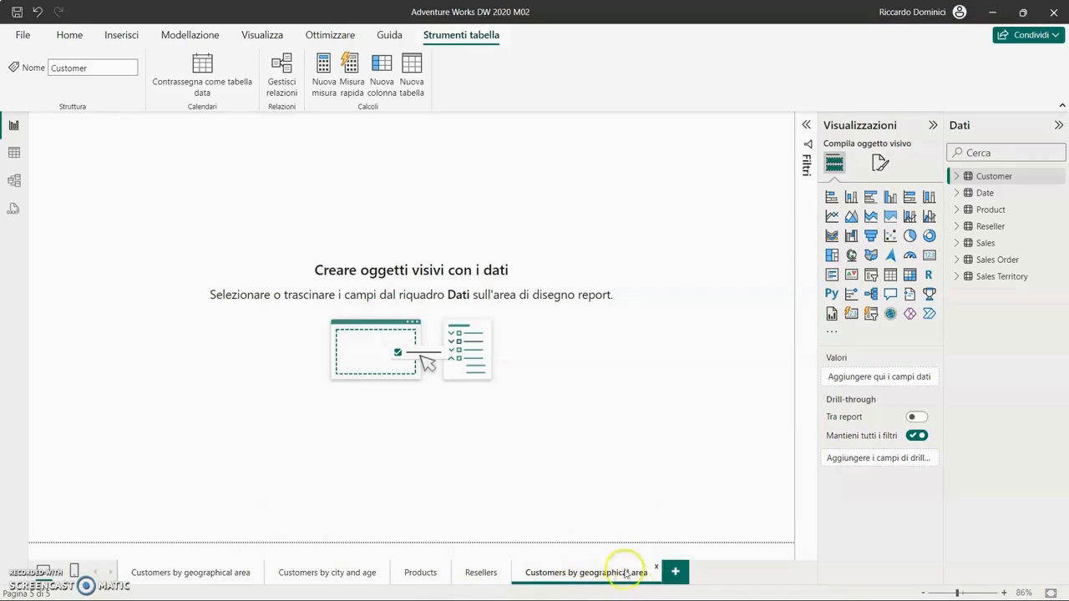
# Copy the "Customer per State-Province" donut chart onto the new page, shrink it and place it near the page's upper-left corner.
pyautogui.click(222, 575)
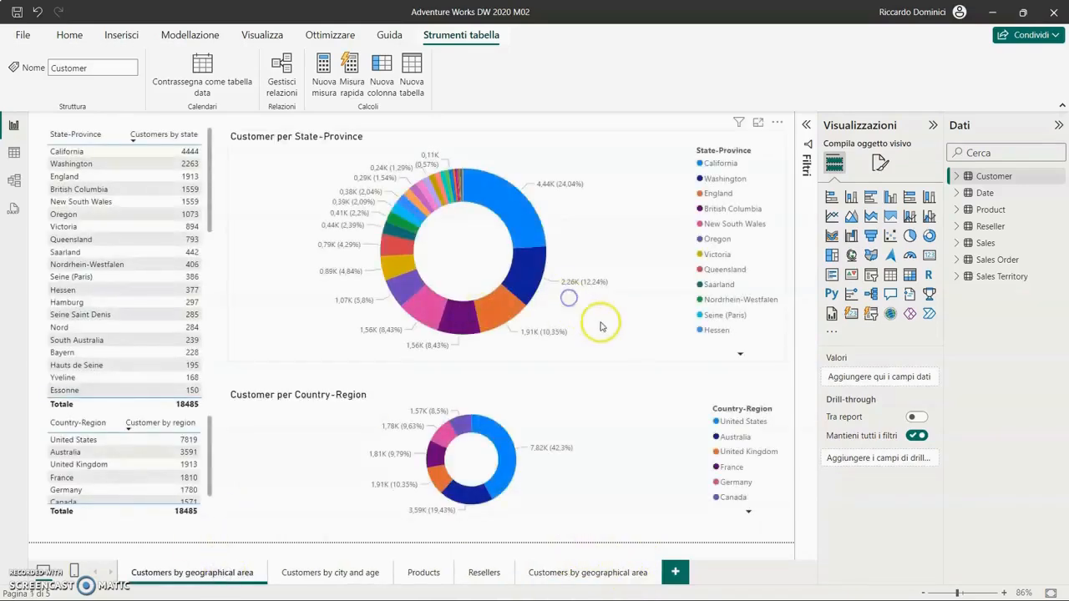
pyautogui.click(598, 322)
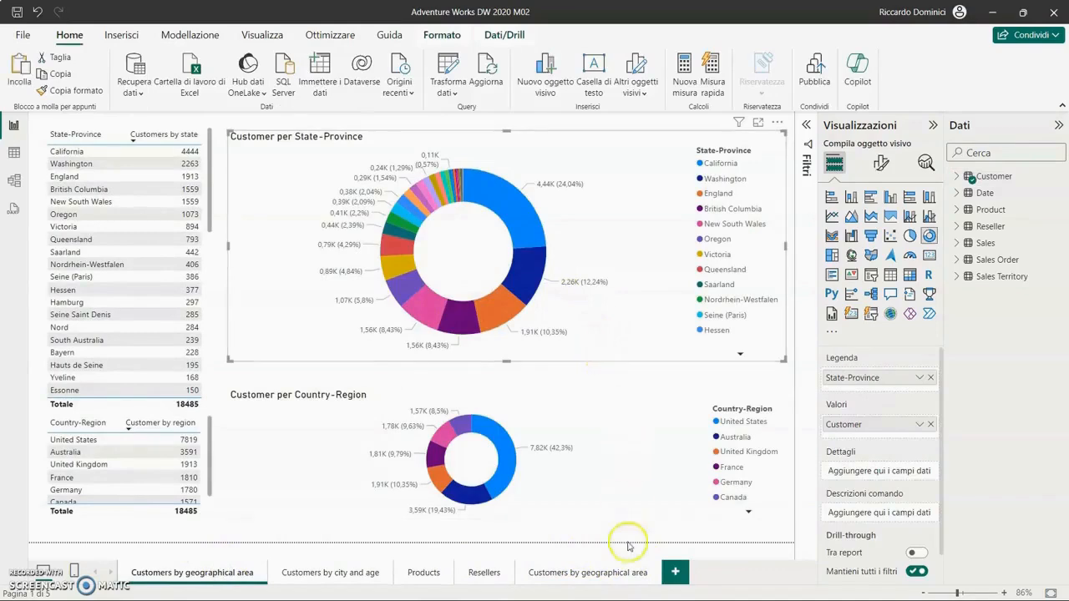
pyautogui.click(618, 573)
pyautogui.hotkey('ctrl', 'v')
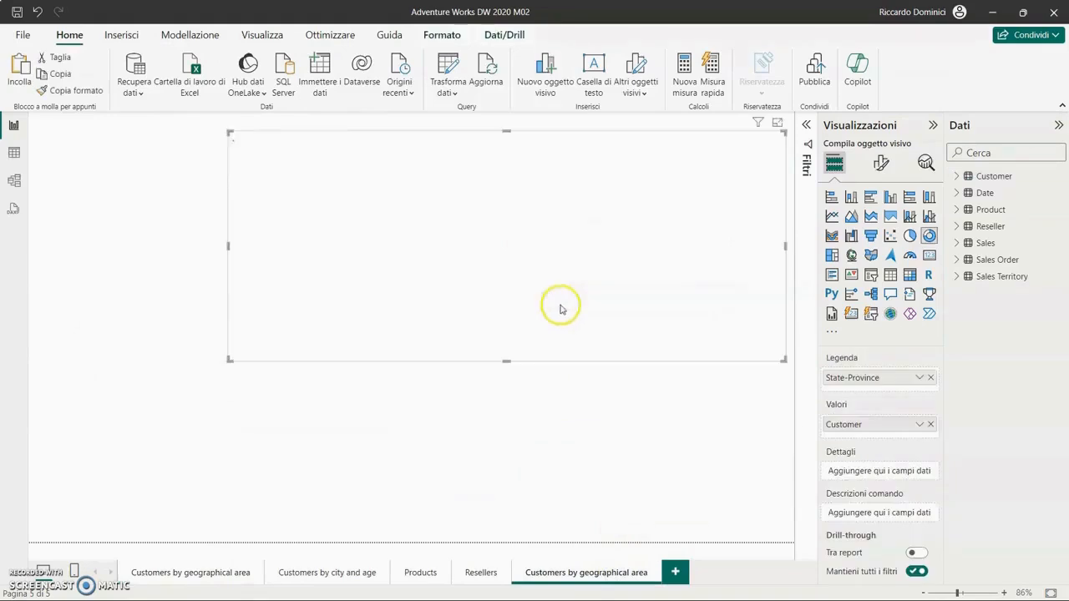
pyautogui.moveTo(733, 328); pyautogui.dragTo(635, 270)
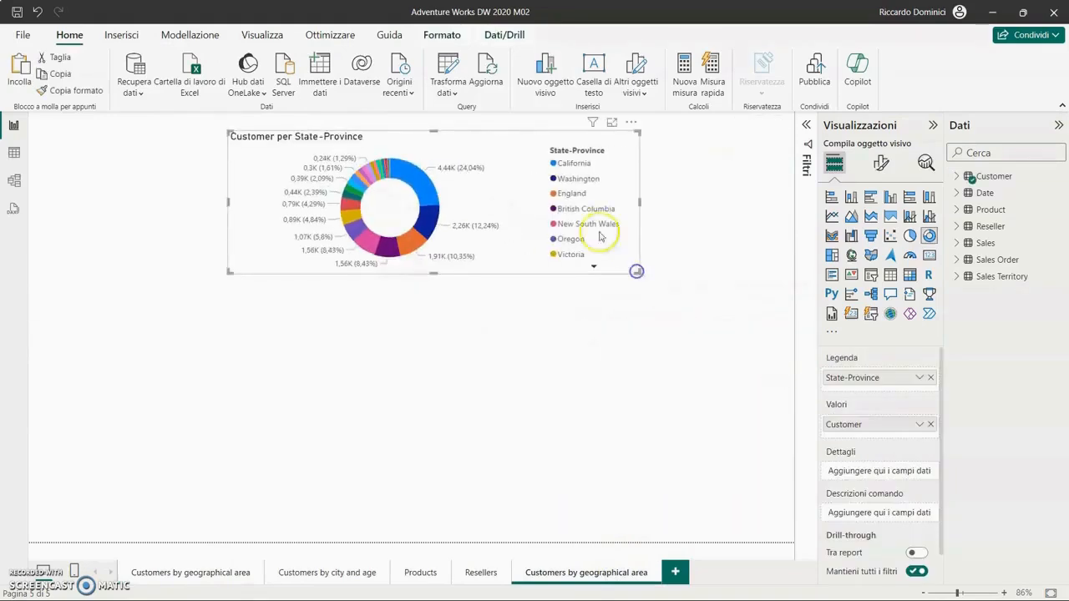
pyautogui.moveTo(530, 137); pyautogui.dragTo(380, 136)
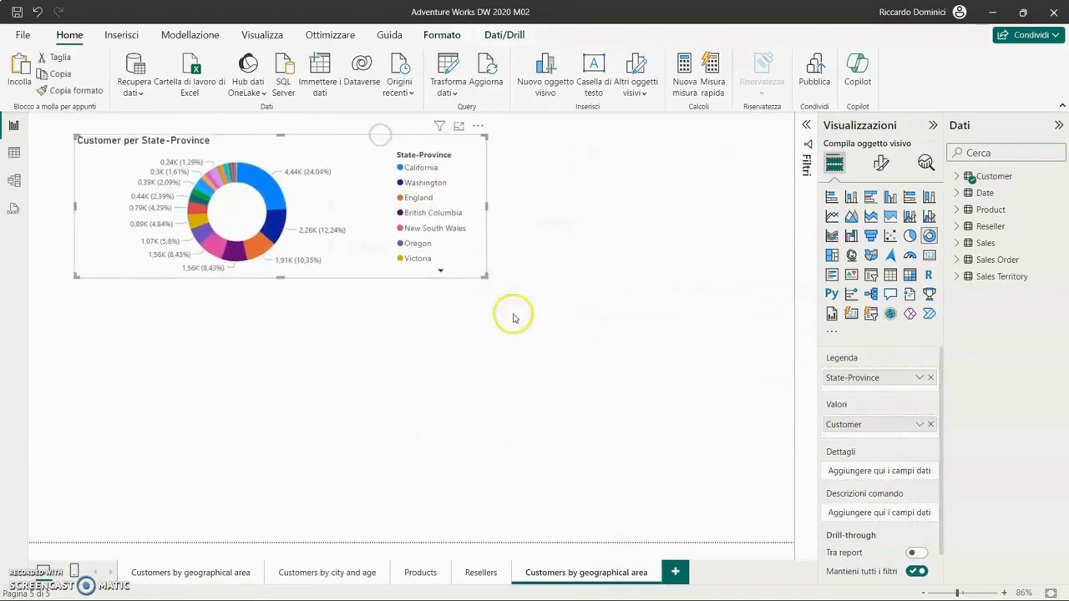
# Insert an empty pie chart and place it below the donut chart on the new page.
pyautogui.click(377, 345)
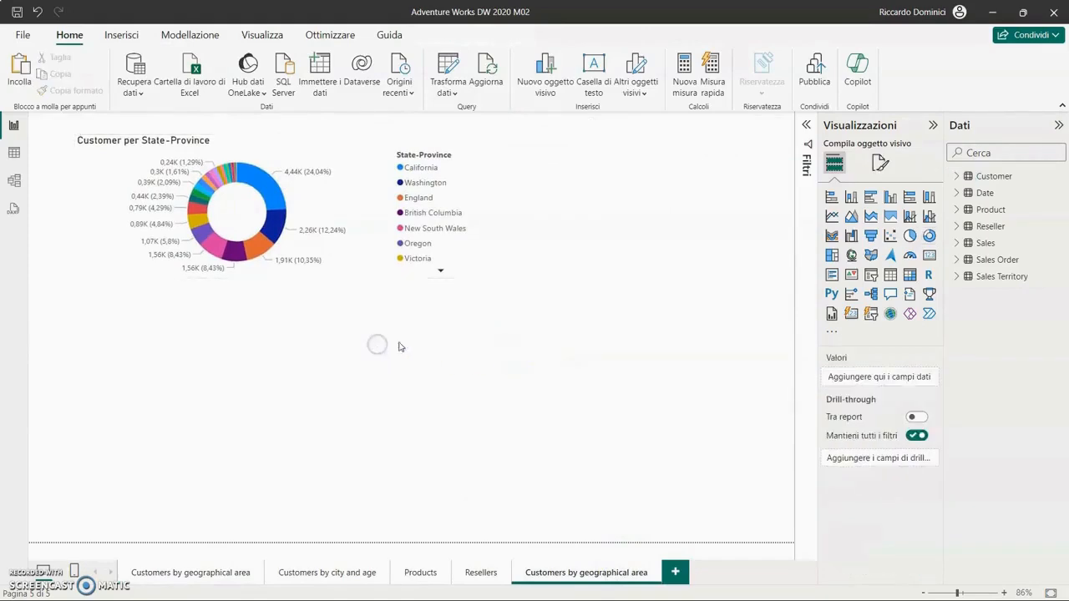
pyautogui.click(911, 237)
pyautogui.moveTo(358, 322); pyautogui.dragTo(407, 356)
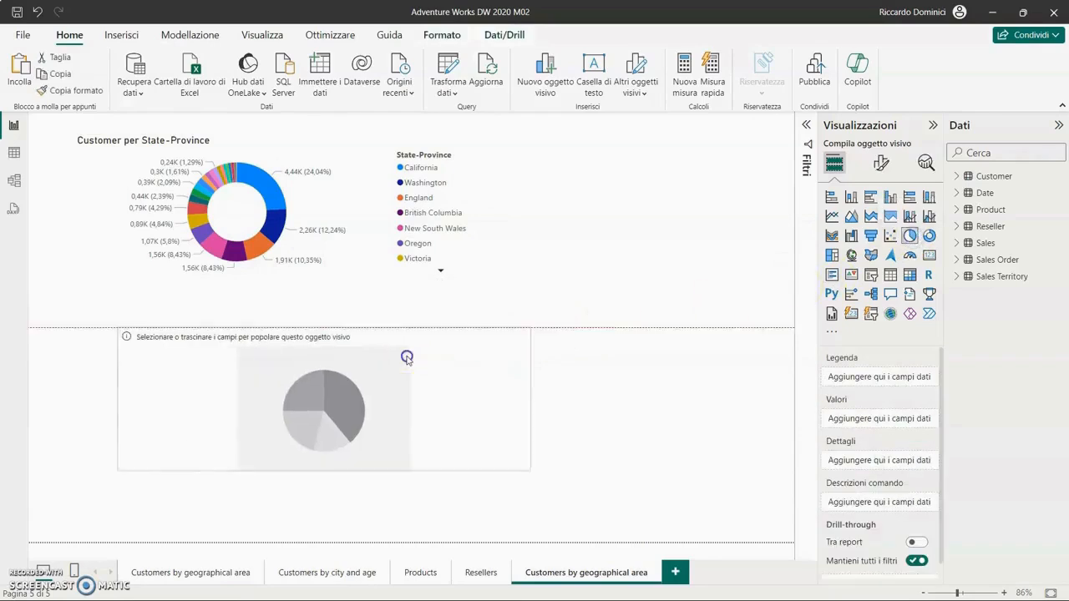
pyautogui.click(371, 272)
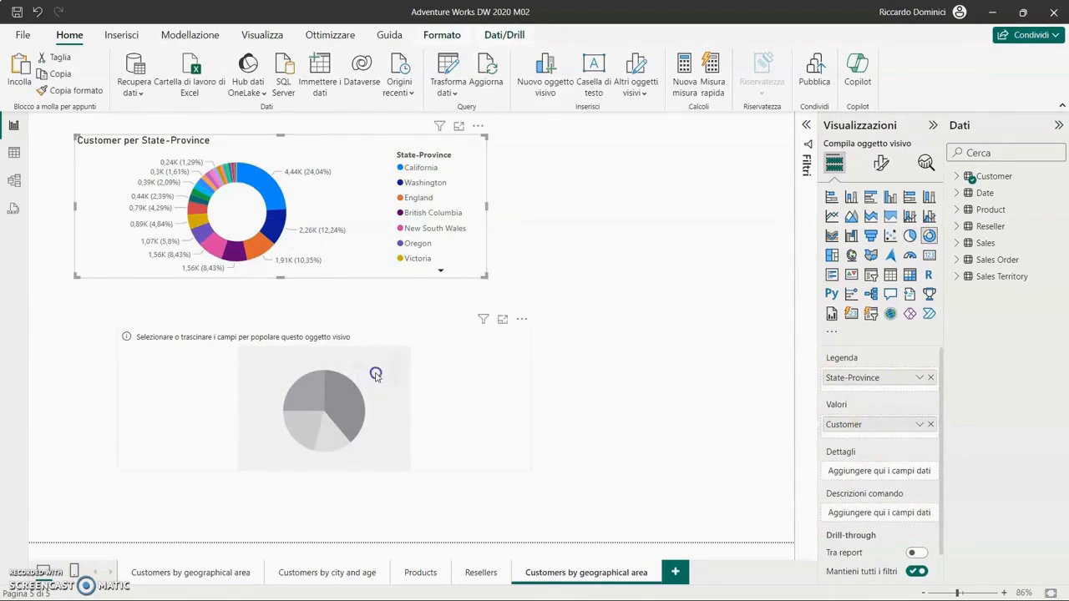
pyautogui.click(494, 424)
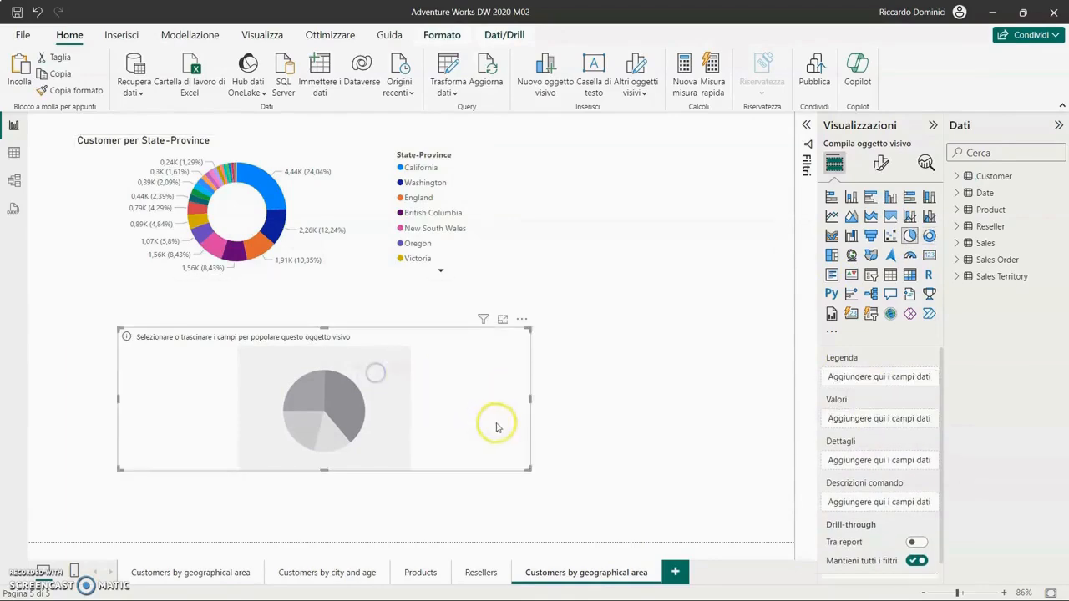
# Populate the pie chart with State-Province as the legend and Customer as the values, both from the Customer table.
pyautogui.click(958, 179)
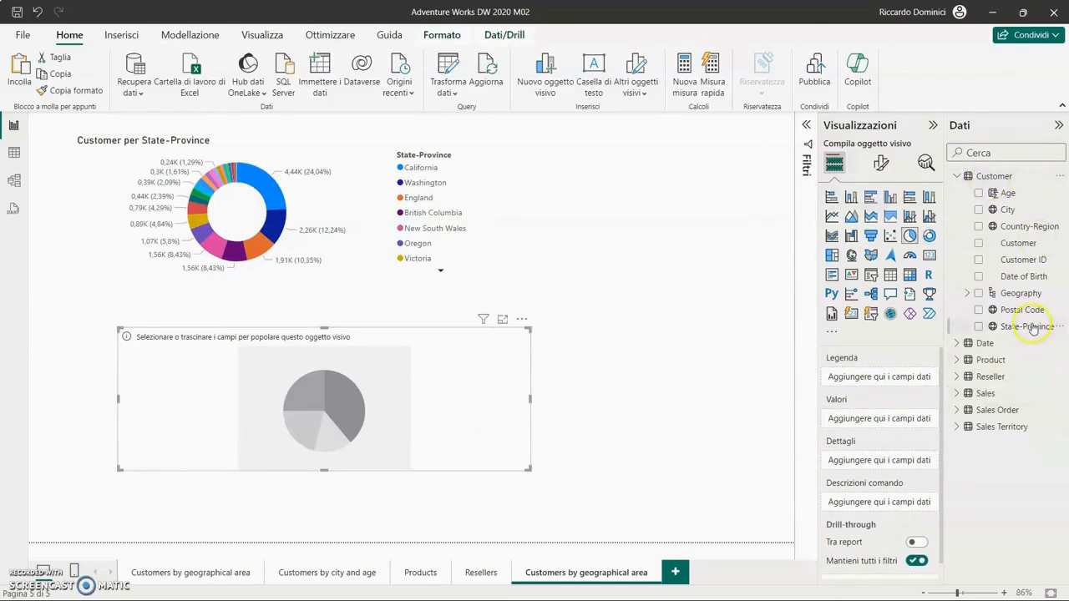
pyautogui.moveTo(1029, 327); pyautogui.dragTo(892, 377)
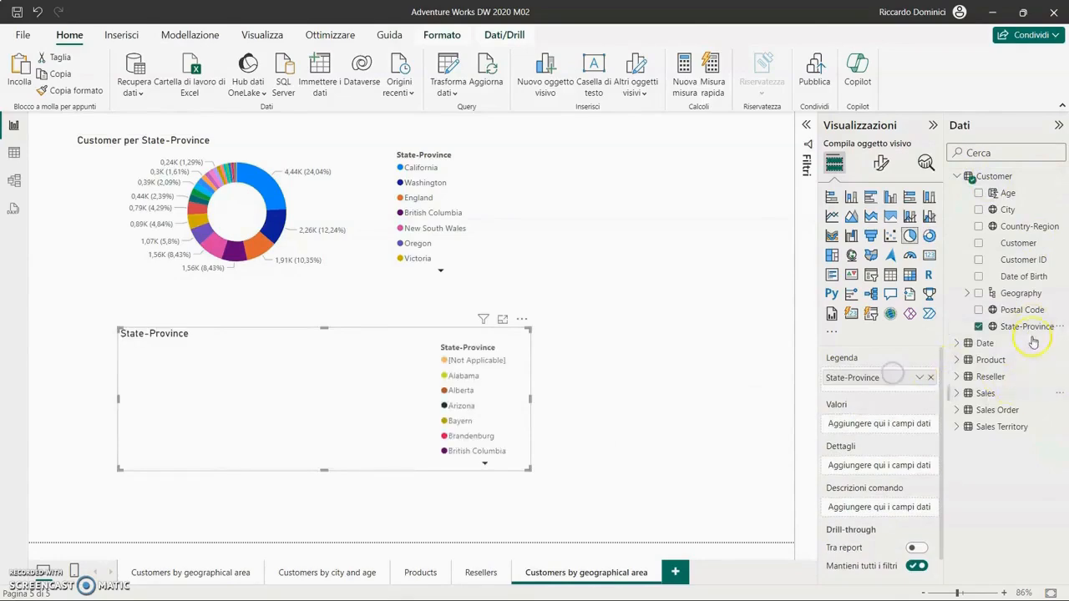
pyautogui.moveTo(1019, 253); pyautogui.dragTo(890, 428)
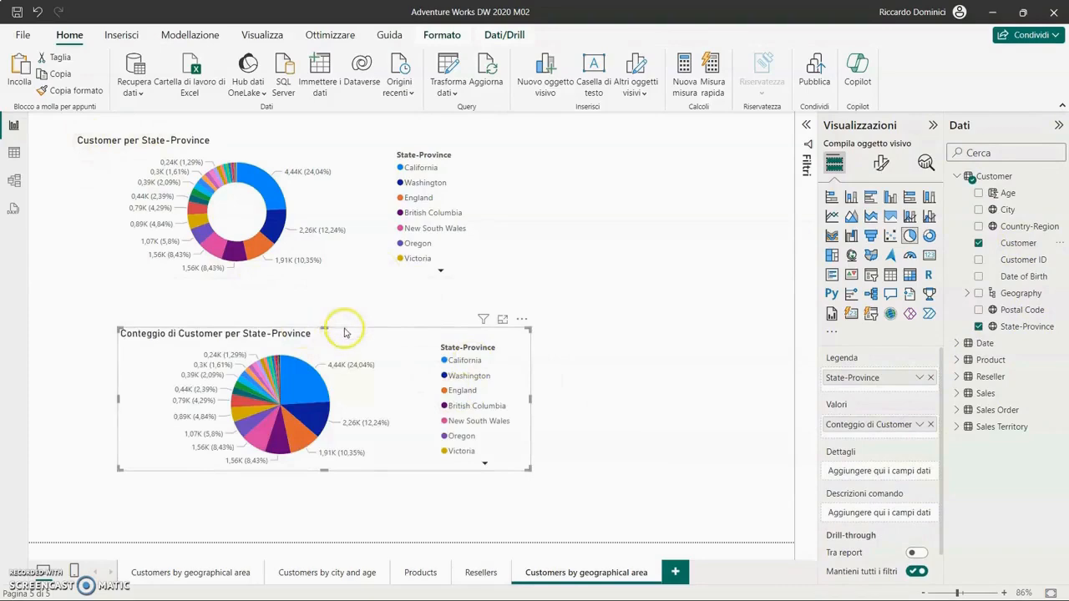
# Open the pie chart's formatting options with more room to read them, and turn its detail labels off and on again.
pyautogui.click(883, 165)
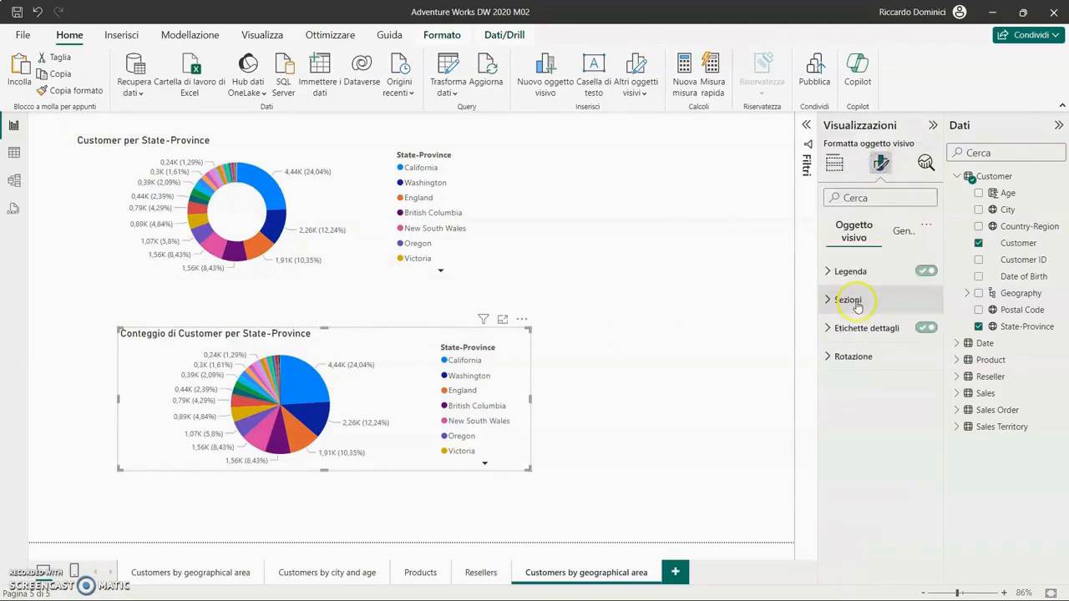
pyautogui.moveTo(818, 223); pyautogui.dragTo(754, 234)
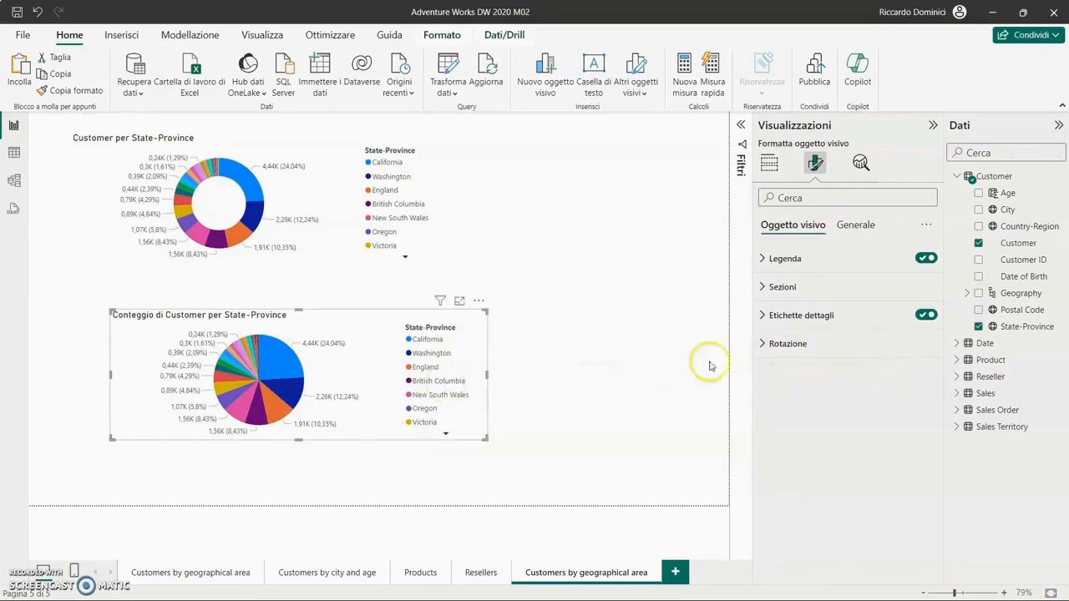
pyautogui.click(925, 316)
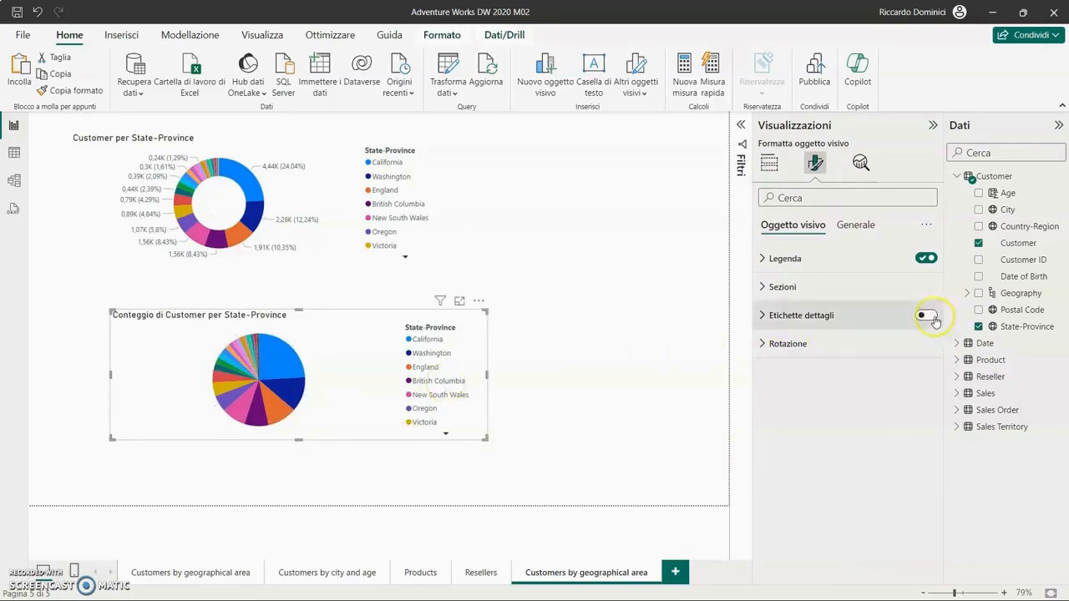
pyautogui.click(925, 316)
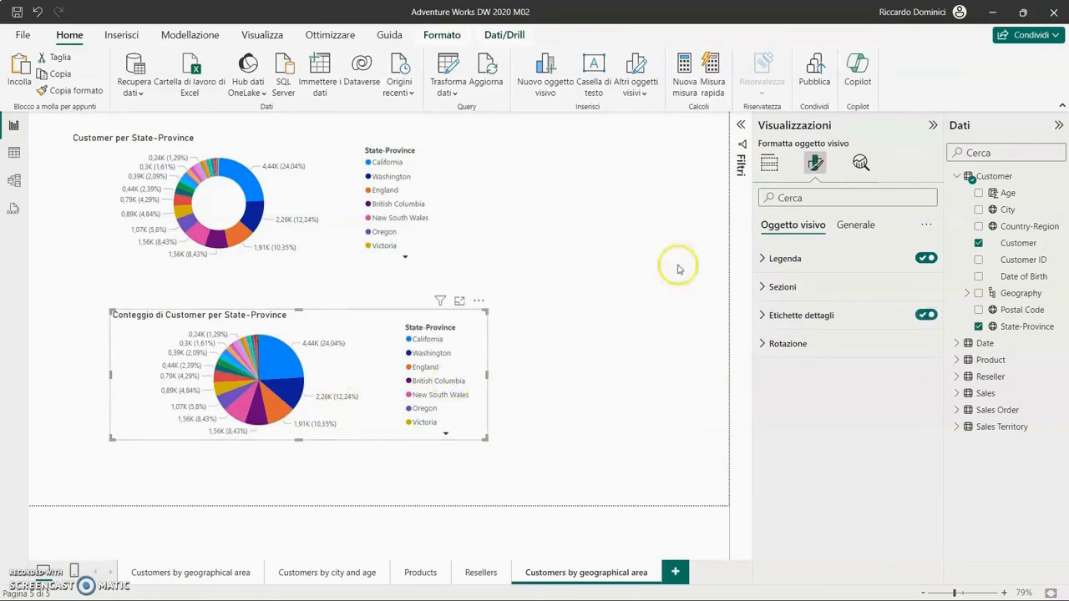
# Set the pie chart's title text to "Clienti per stati e province".
pyautogui.click(855, 224)
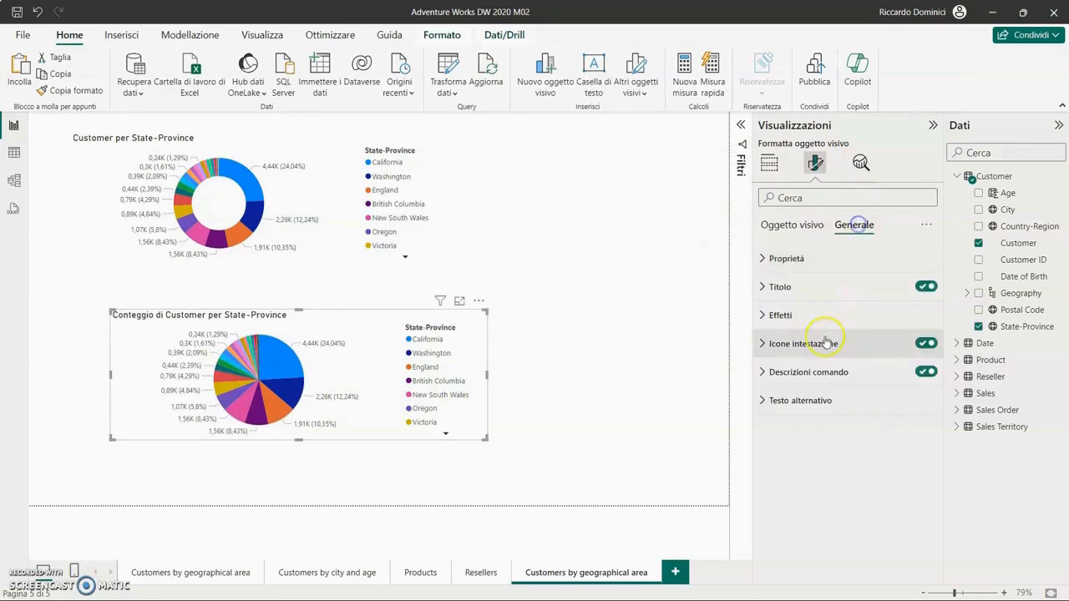
pyautogui.click(815, 286)
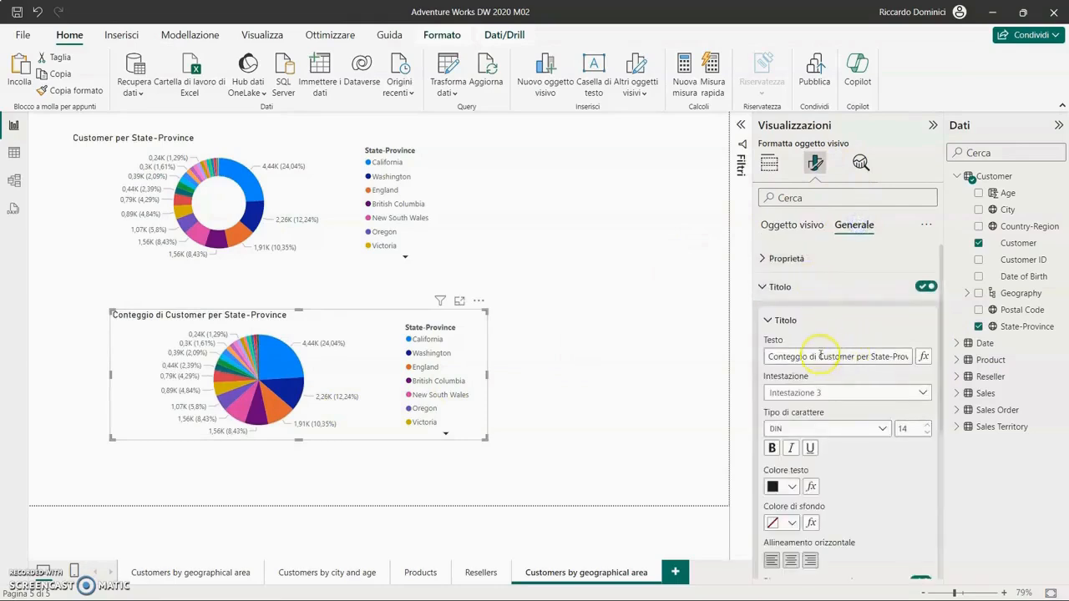
pyautogui.click(817, 357)
pyautogui.moveTo(767, 357); pyautogui.dragTo(982, 351)
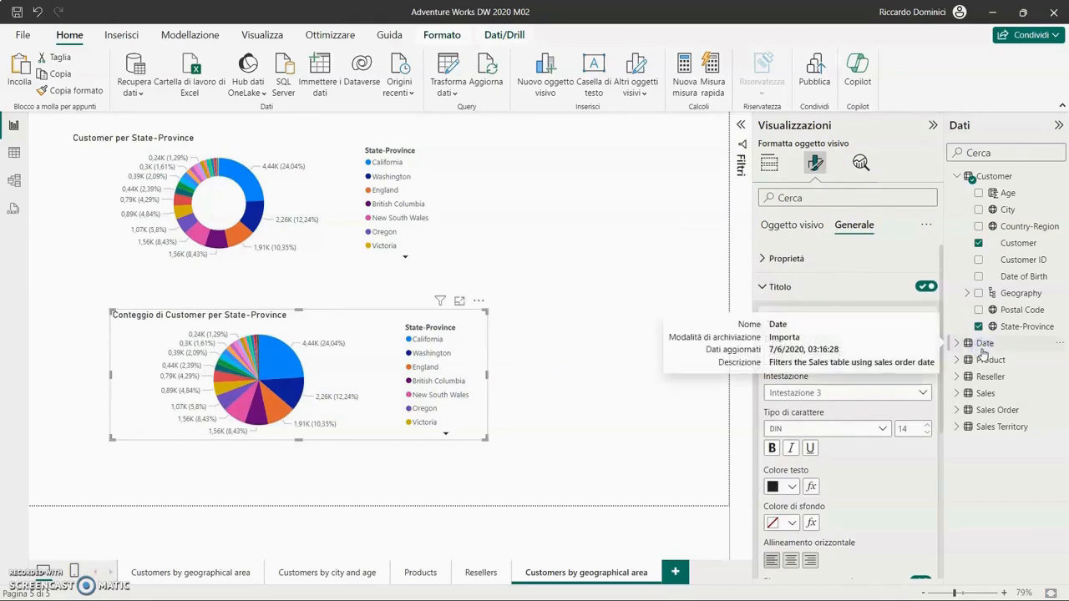
pyautogui.write('Clineti per stati e province')
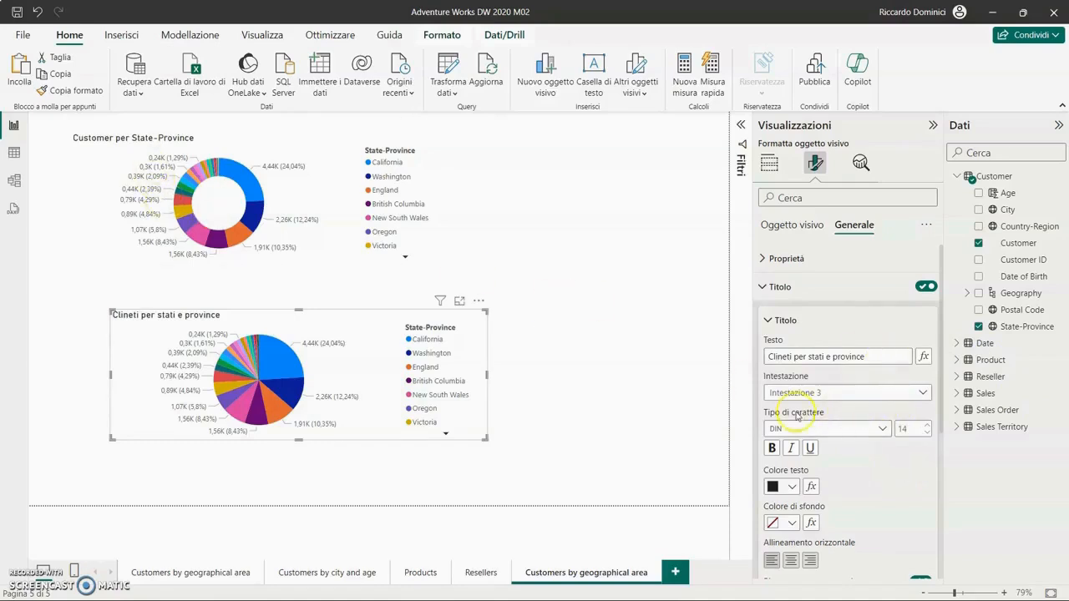
pyautogui.click(780, 357)
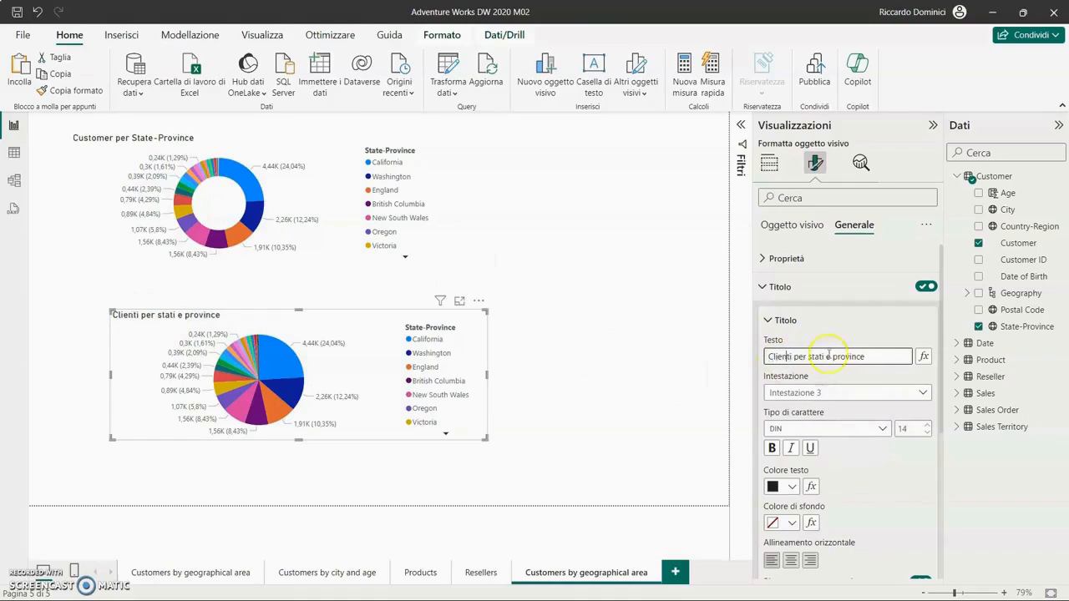
pyautogui.click(864, 333)
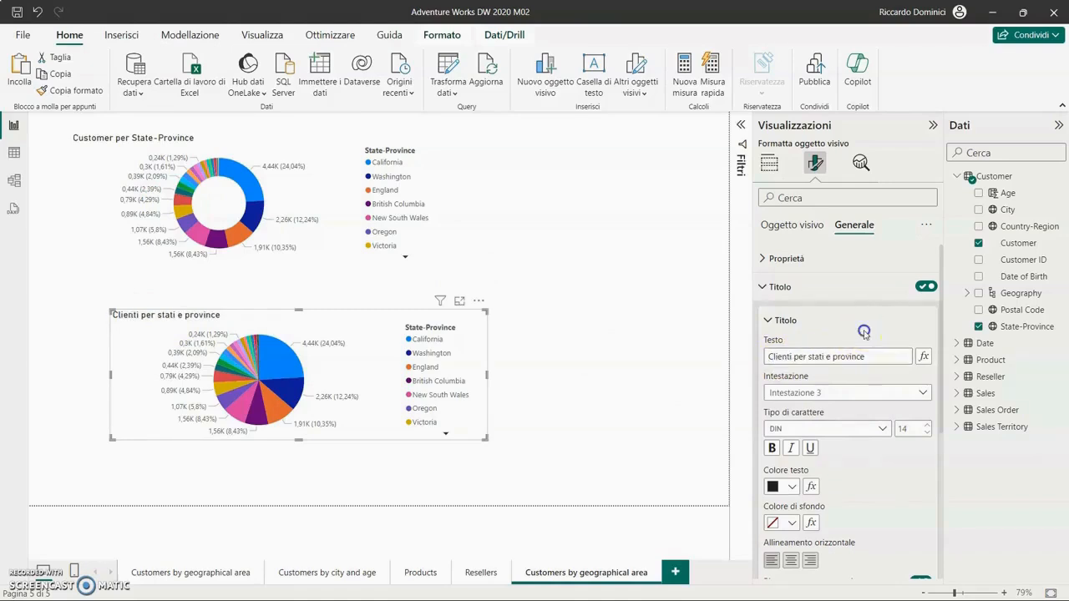
# Delete the donut chart from the new page and move the pie chart to the page's upper-right area.
pyautogui.click(444, 252)
pyautogui.press('Delete')
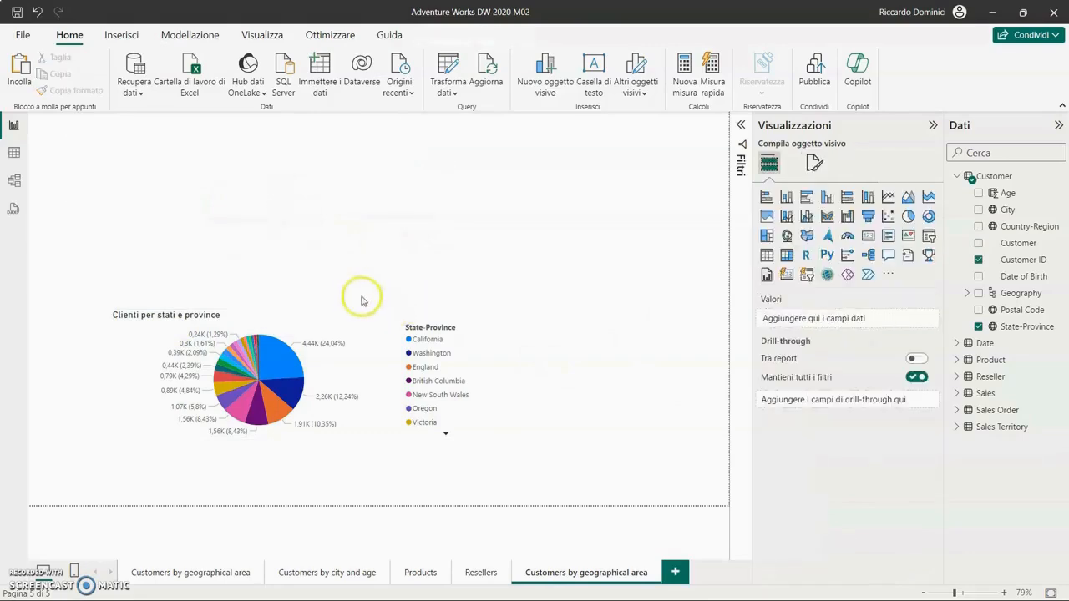
pyautogui.moveTo(359, 309); pyautogui.dragTo(561, 126)
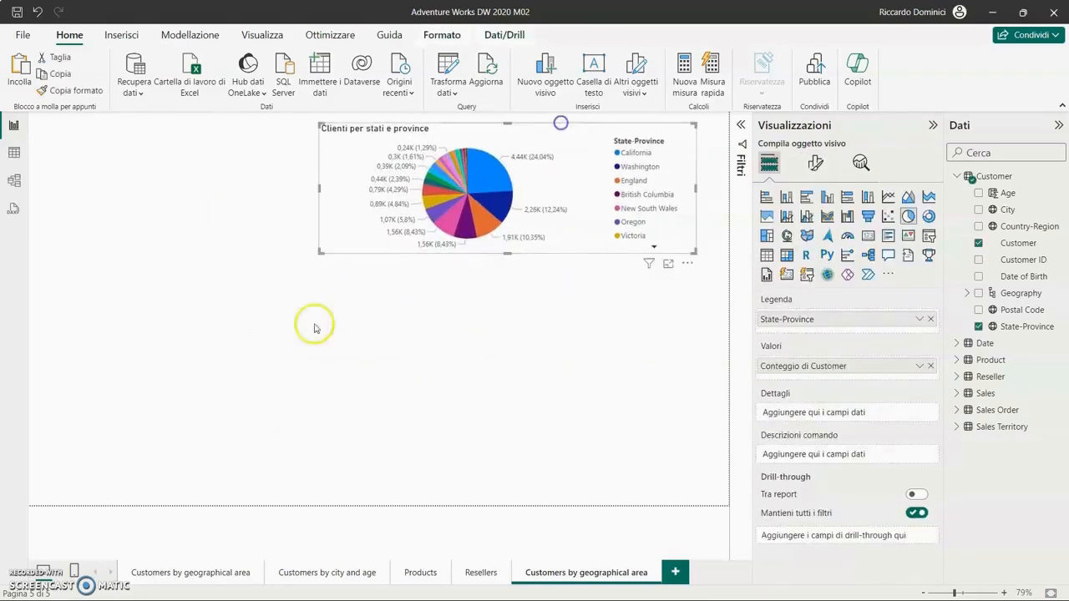
# Copy the full-size "Customer per State-Province" donut chart from the original page onto the new page, placing it below the pie chart.
pyautogui.click(221, 573)
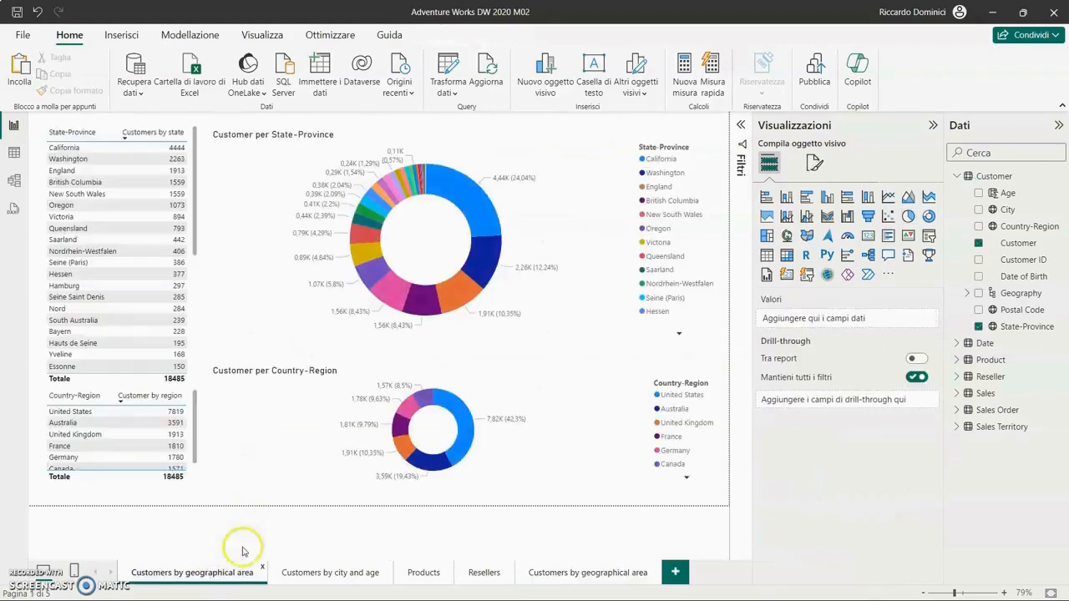
pyautogui.click(553, 260)
pyautogui.hotkey('ctrl', 'c')
pyautogui.click(587, 573)
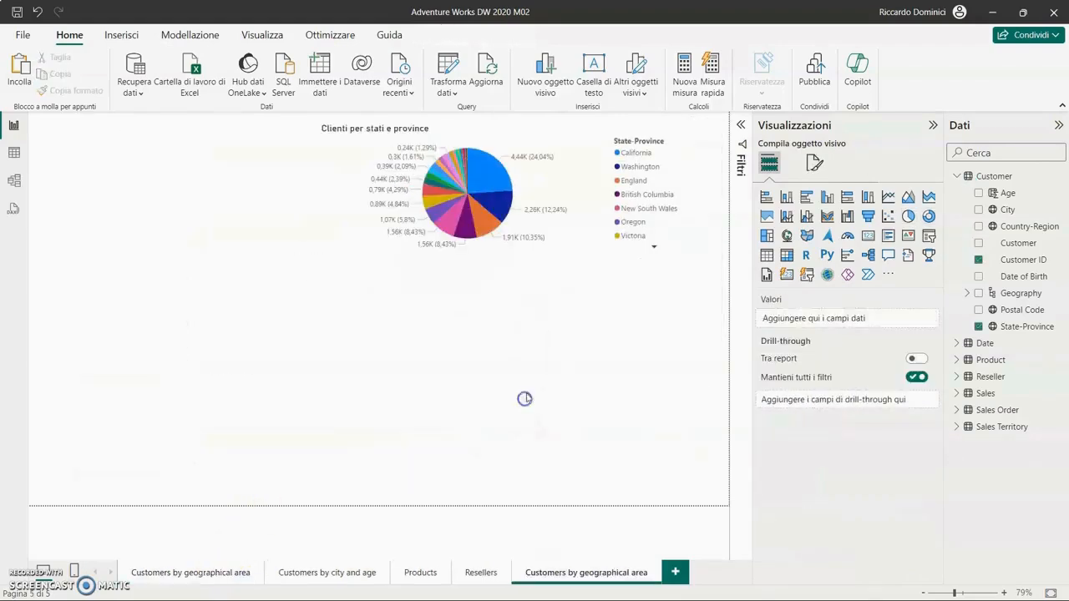
pyautogui.hotkey('ctrl', 'v')
pyautogui.moveTo(518, 280); pyautogui.dragTo(429, 423)
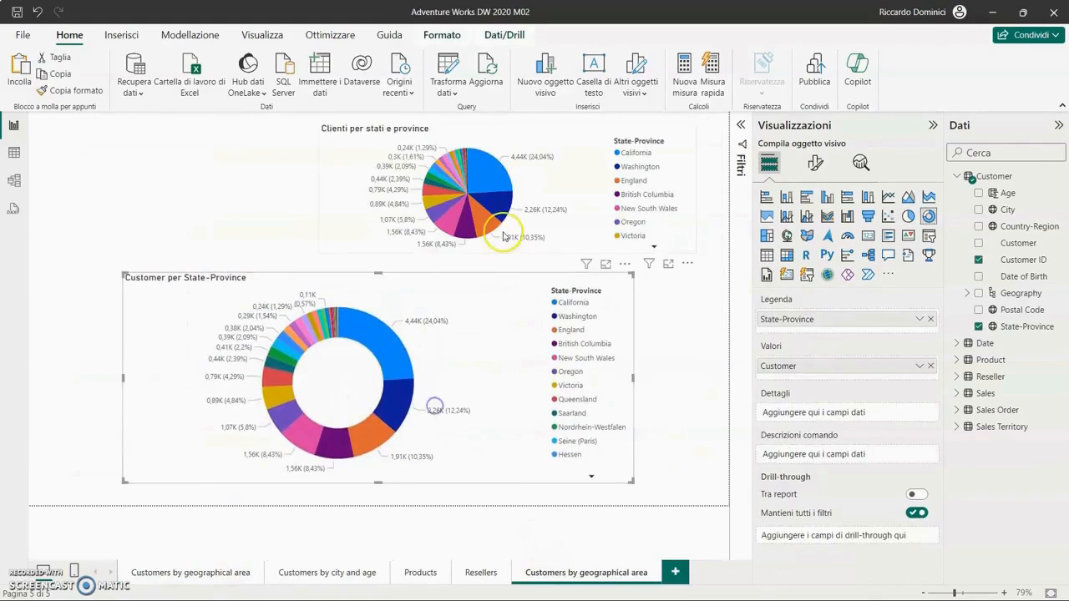
# Move the pie chart over the donut chart and enlarge it to match the donut chart's width and height.
pyautogui.moveTo(400, 213); pyautogui.dragTo(206, 364)
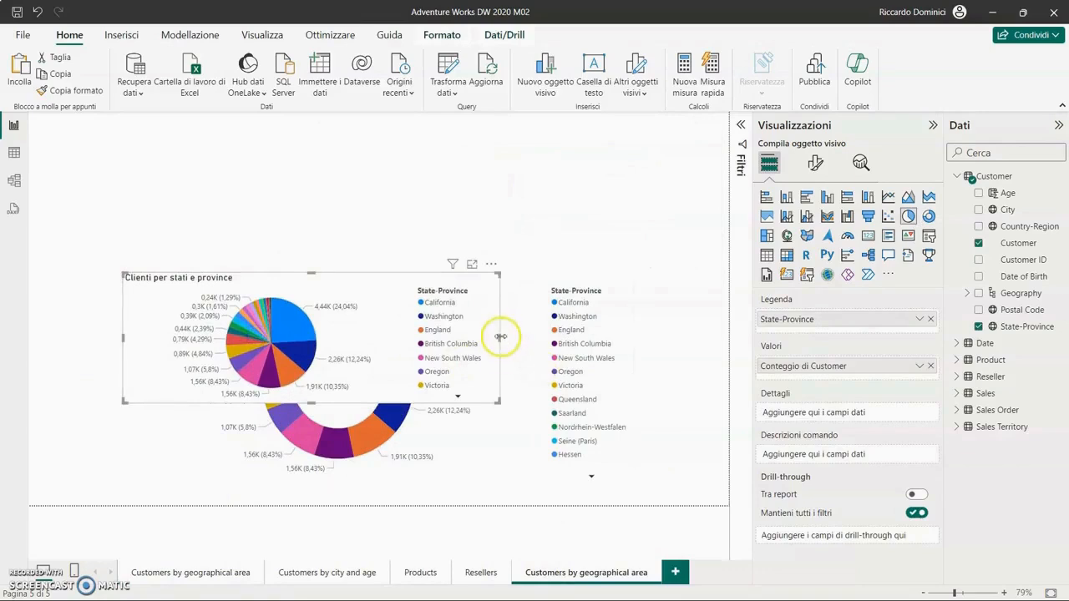
pyautogui.moveTo(500, 338); pyautogui.dragTo(627, 334)
pyautogui.click(625, 340)
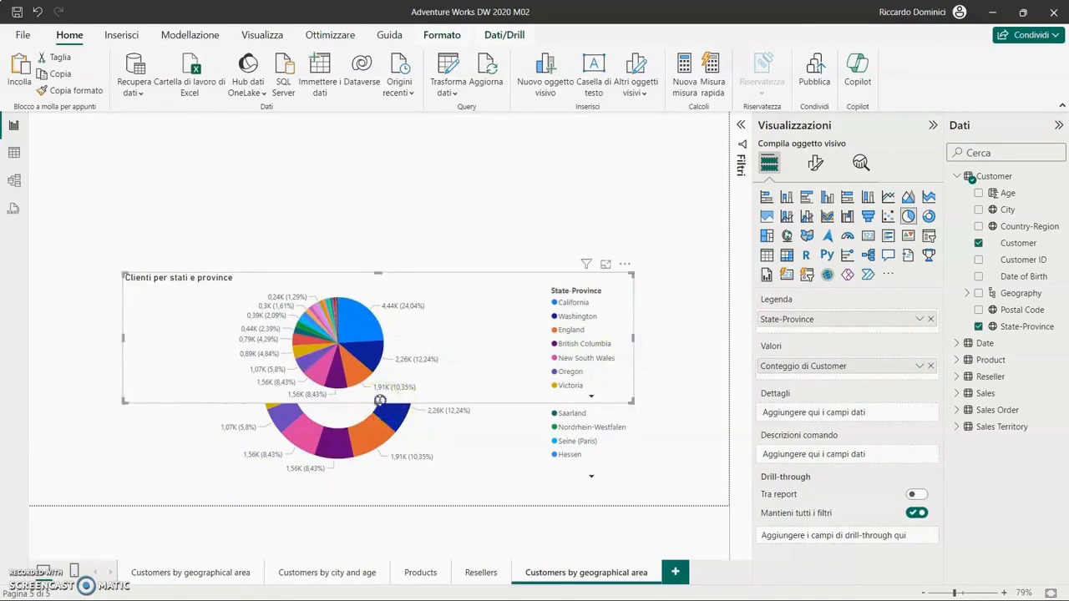
pyautogui.moveTo(377, 404); pyautogui.dragTo(374, 484)
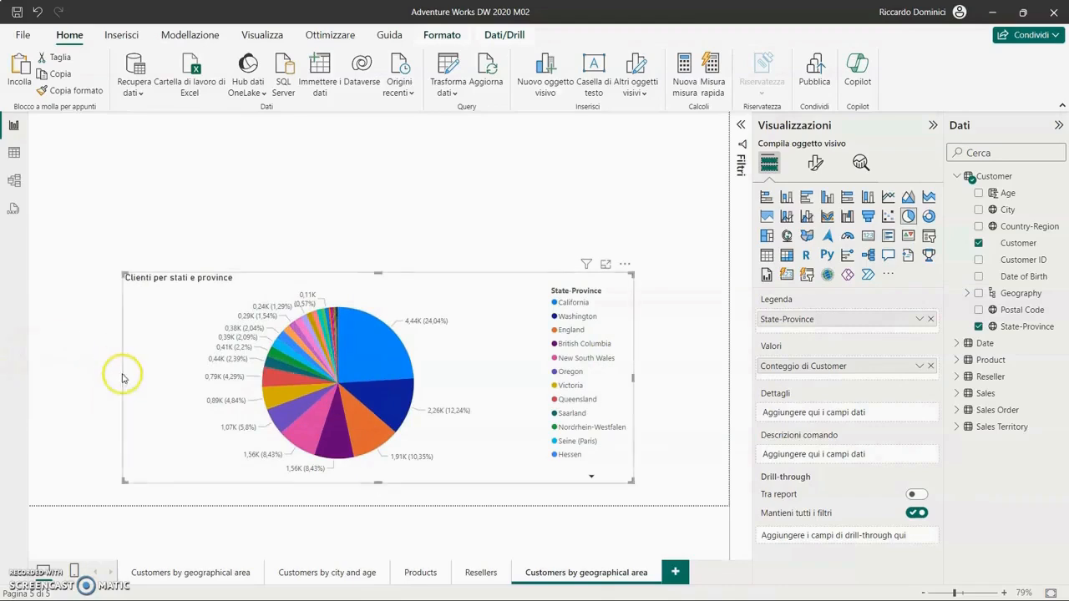
# Move the State-Province pie chart up to the page's upper-right area.
pyautogui.moveTo(121, 377)
pyautogui.mouseDown()
pyautogui.moveTo(110, 378)
pyautogui.moveTo(133, 382)
pyautogui.moveTo(123, 379)
pyautogui.mouseUp()
pyautogui.moveTo(490, 482); pyautogui.dragTo(578, 324)
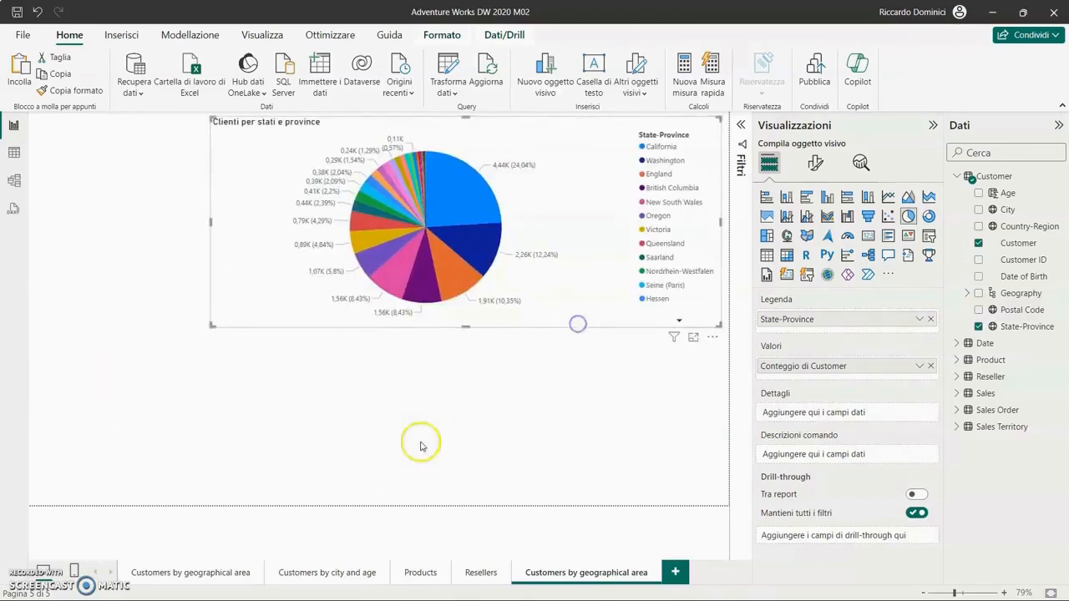
# Copy the "Customer per Country-Region" donut chart from the original page onto the new page, below the pie chart.
pyautogui.click(211, 575)
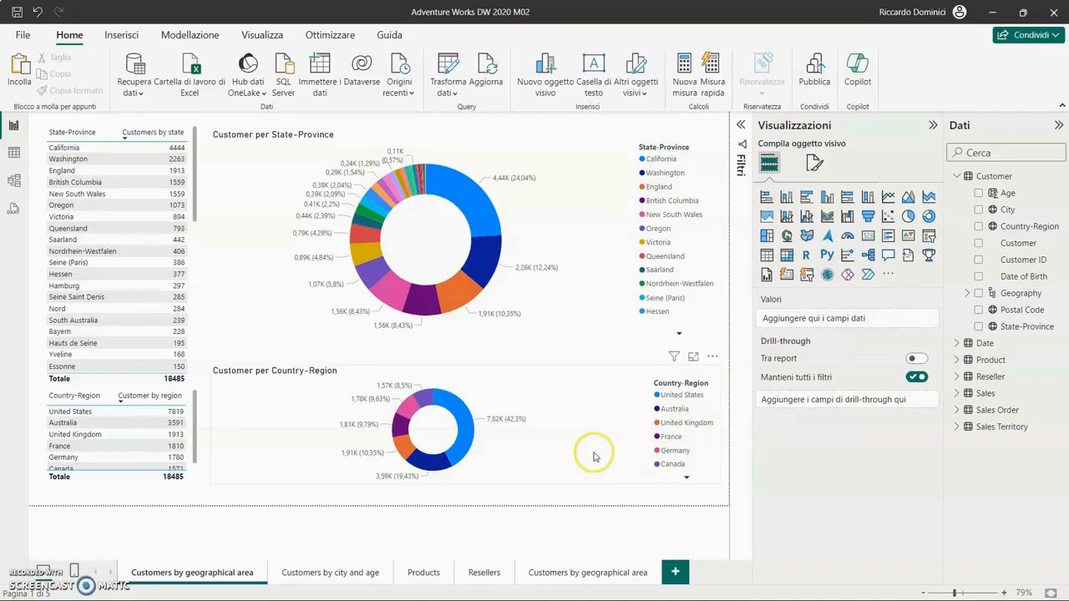
pyautogui.click(479, 366)
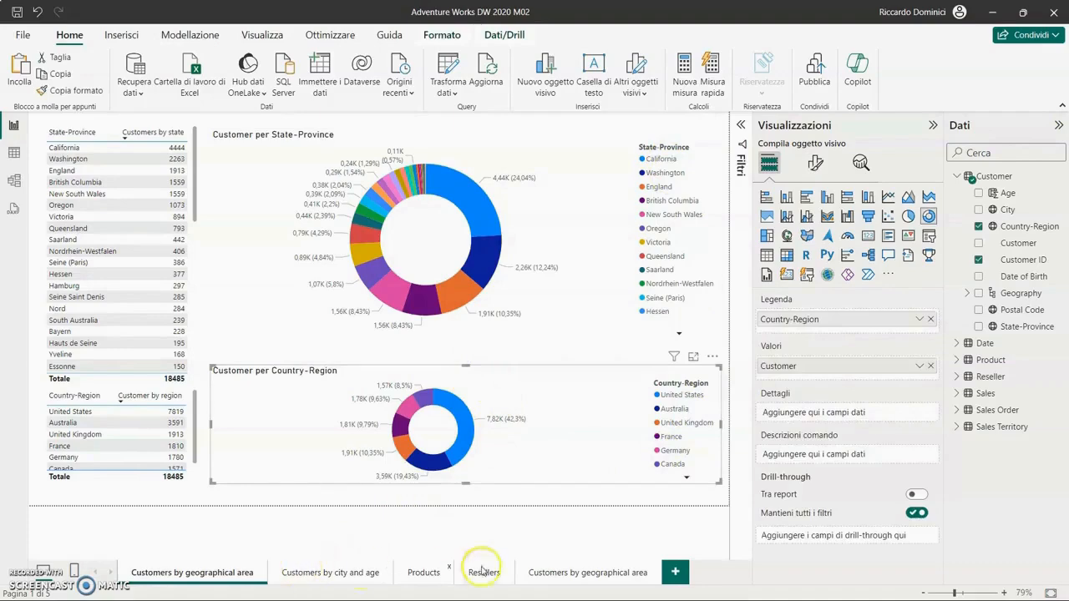
pyautogui.click(557, 573)
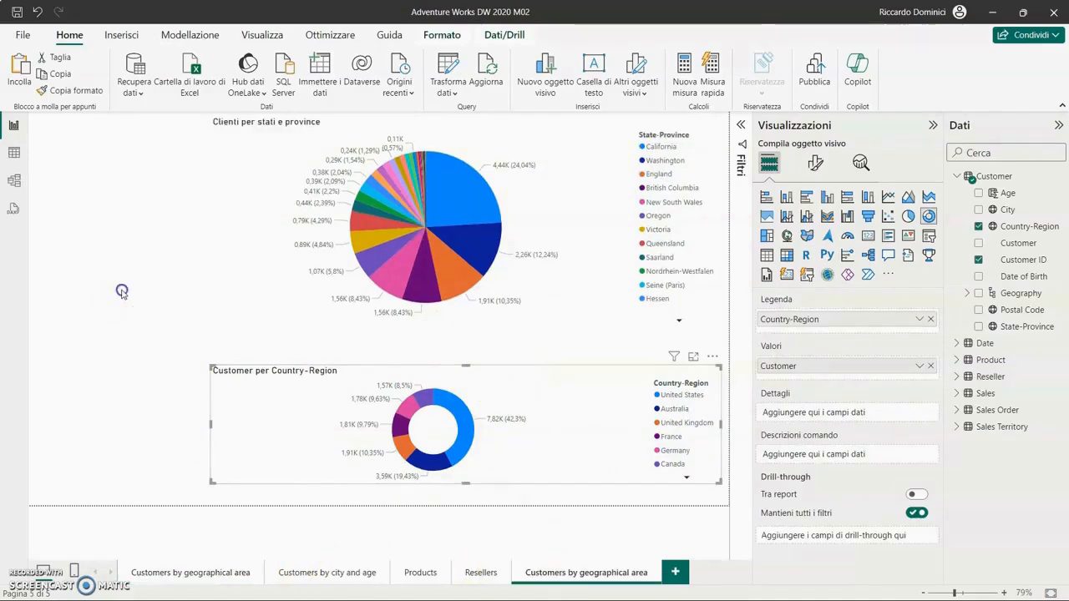
# Add a new pie chart with Country-Region as its legend and the count of Customer as its values.
pyautogui.click(122, 291)
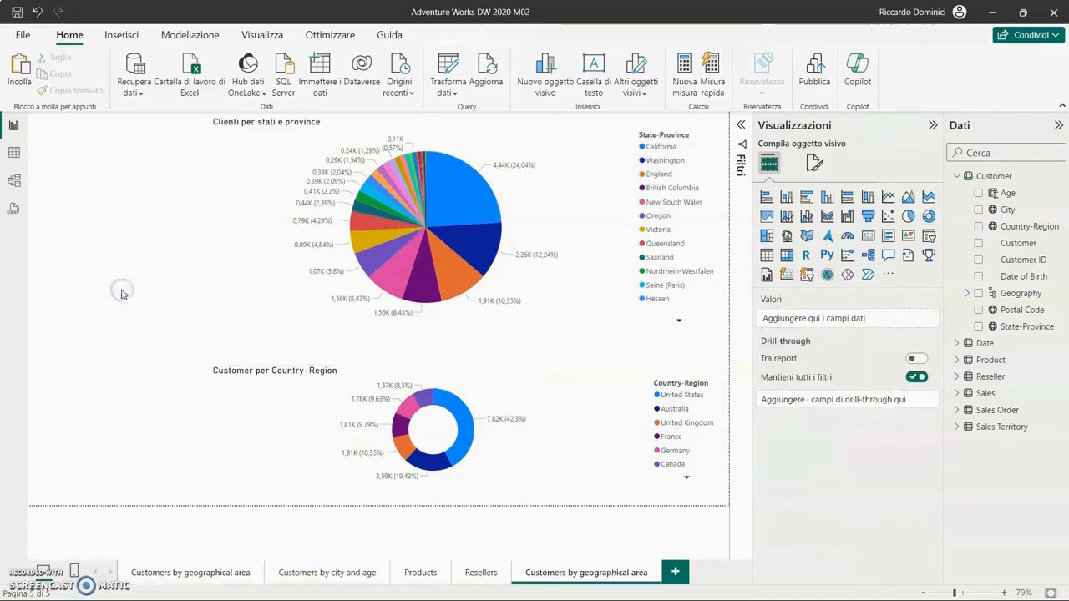
pyautogui.click(908, 216)
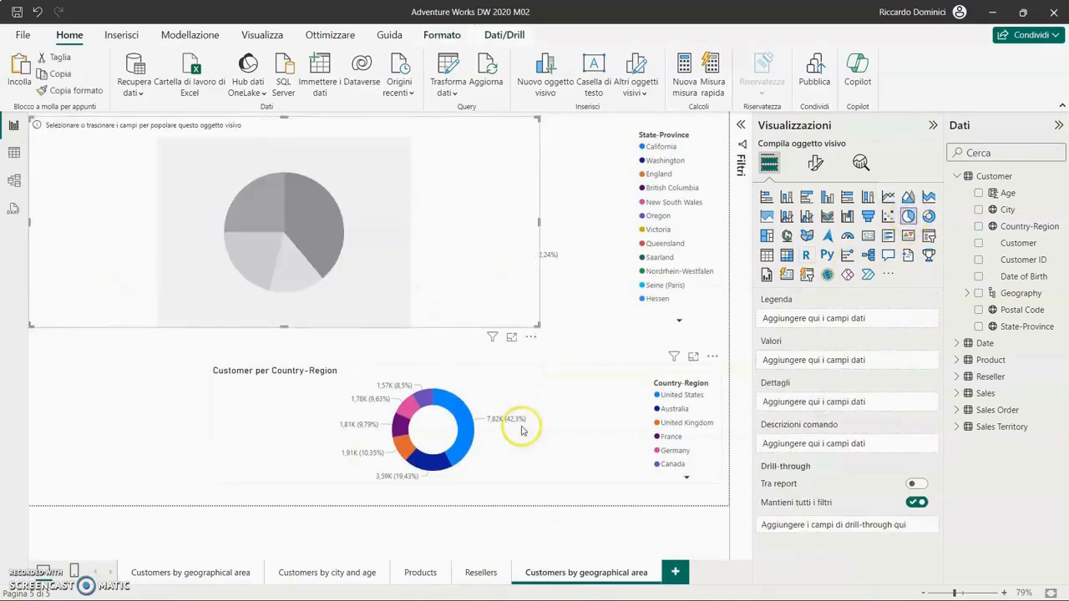
pyautogui.click(509, 368)
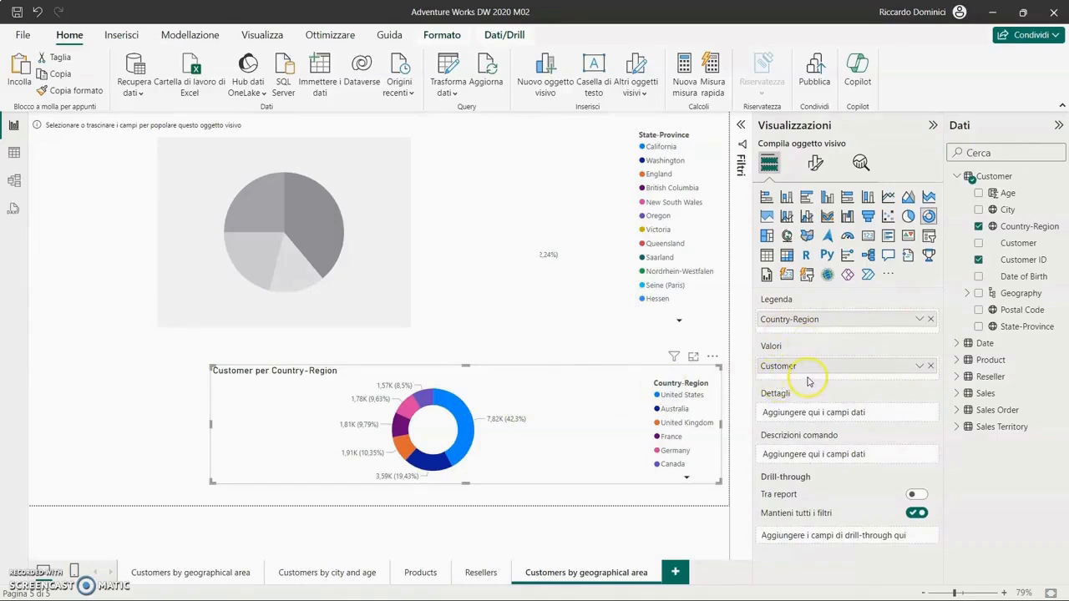
pyautogui.click(409, 296)
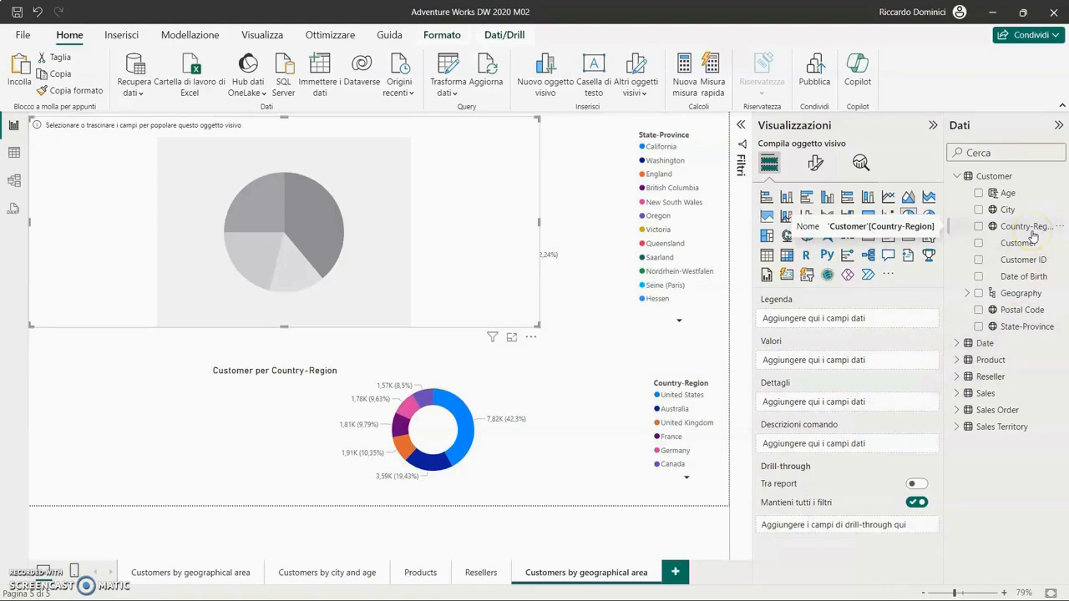
pyautogui.moveTo(1033, 233); pyautogui.dragTo(868, 319)
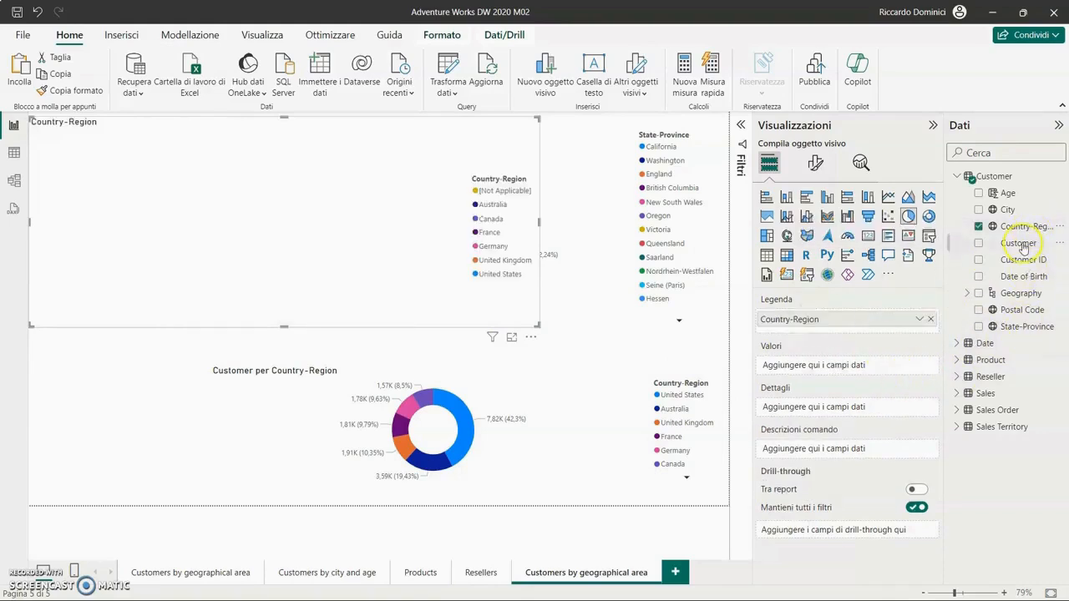
pyautogui.moveTo(1022, 247)
pyautogui.mouseDown()
pyautogui.moveTo(883, 353)
pyautogui.moveTo(843, 368)
pyautogui.mouseUp()
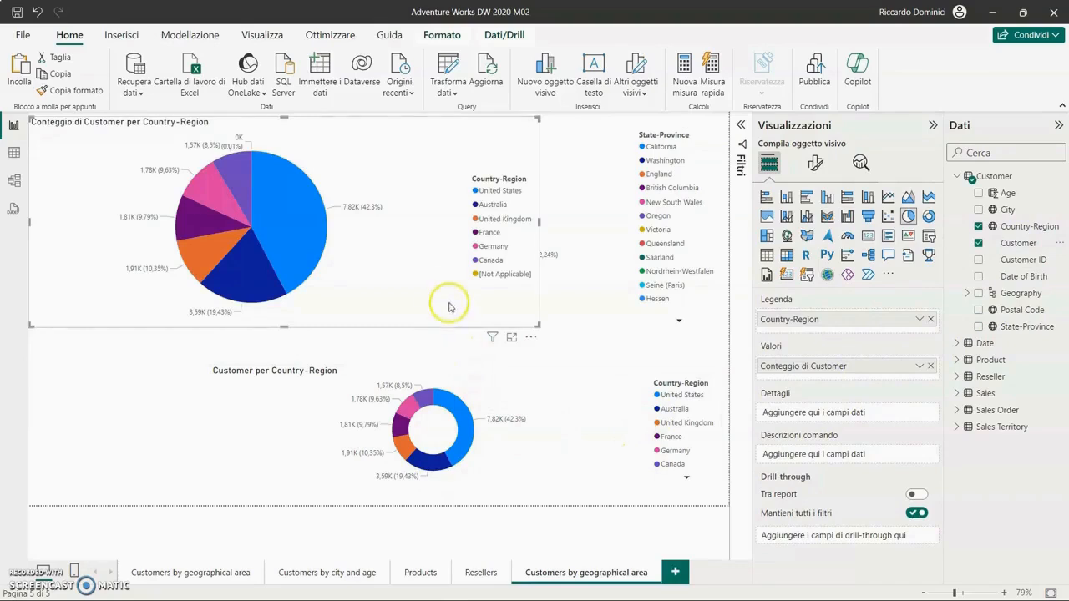
# Move the Country-Region pie chart over the donut chart and resize its right, upper and left edges to fit the donut chart's area.
pyautogui.moveTo(425, 270); pyautogui.dragTo(518, 447)
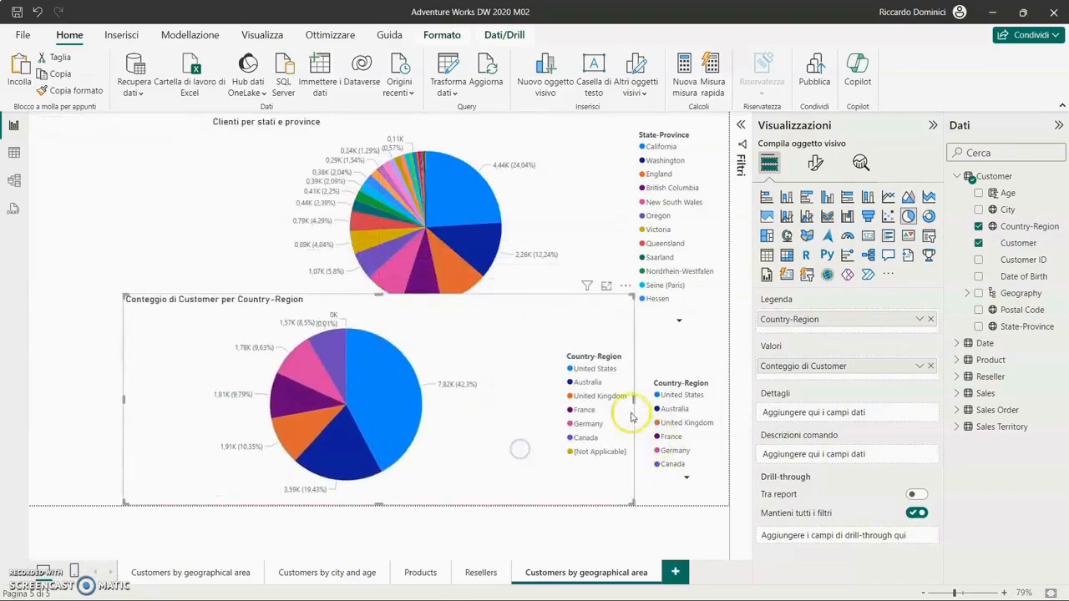
pyautogui.moveTo(634, 398); pyautogui.dragTo(721, 412)
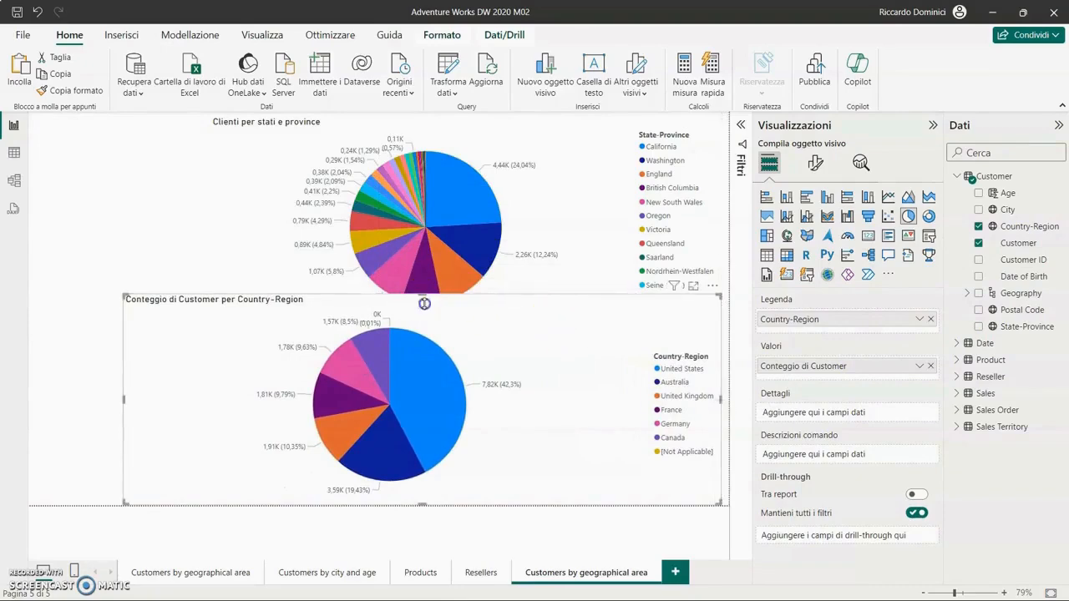
pyautogui.moveTo(422, 296); pyautogui.dragTo(433, 365)
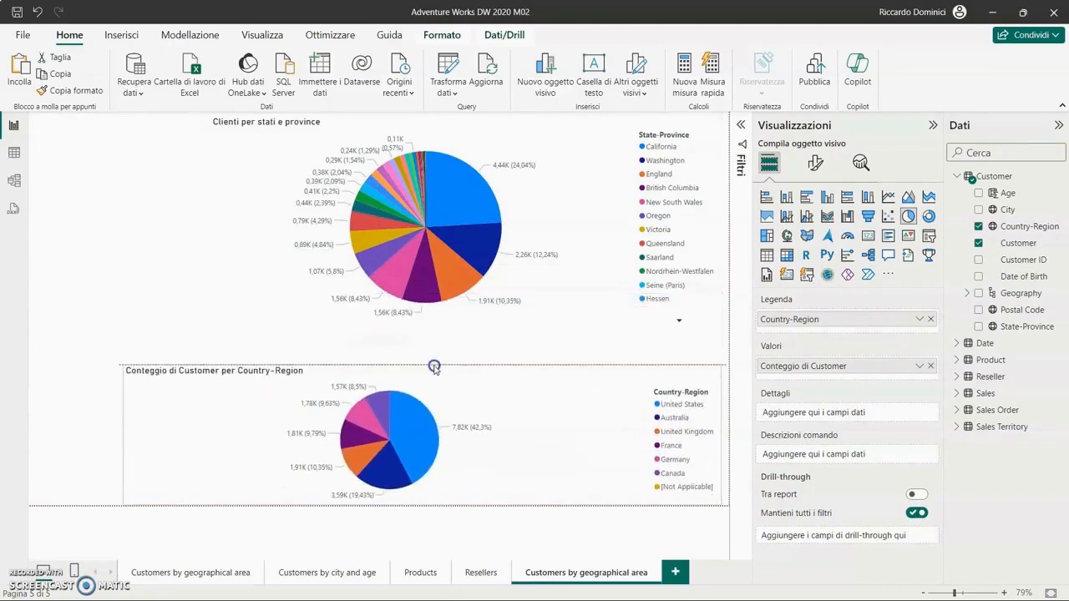
pyautogui.moveTo(122, 434); pyautogui.dragTo(209, 437)
# Delete the Country-Region donut chart and put the new pie chart in its place below the State-Province pie chart.
pyautogui.moveTo(269, 397); pyautogui.dragTo(115, 233)
pyautogui.click(210, 399)
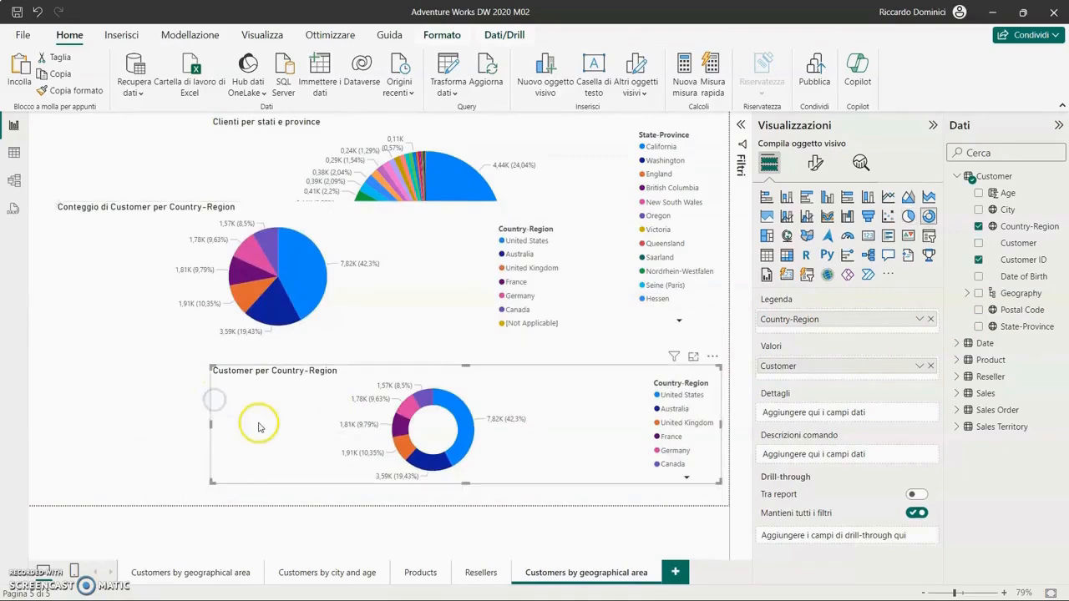
pyautogui.press('Delete')
pyautogui.moveTo(352, 303); pyautogui.dragTo(489, 437)
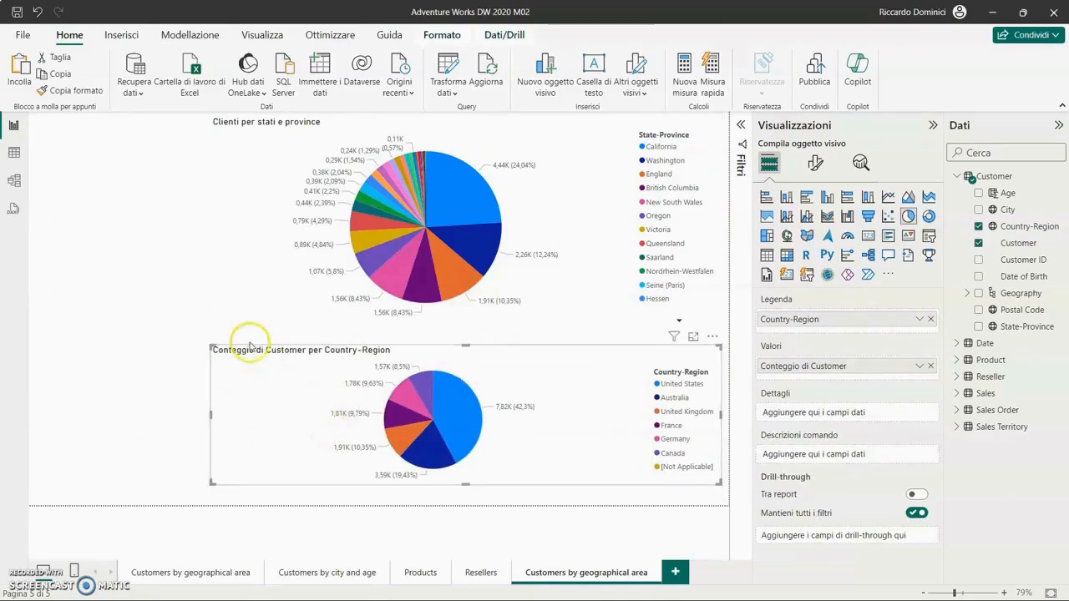
# Set the Country-Region pie chart's title text to "Clienti per regioni del mondo".
pyautogui.click(817, 165)
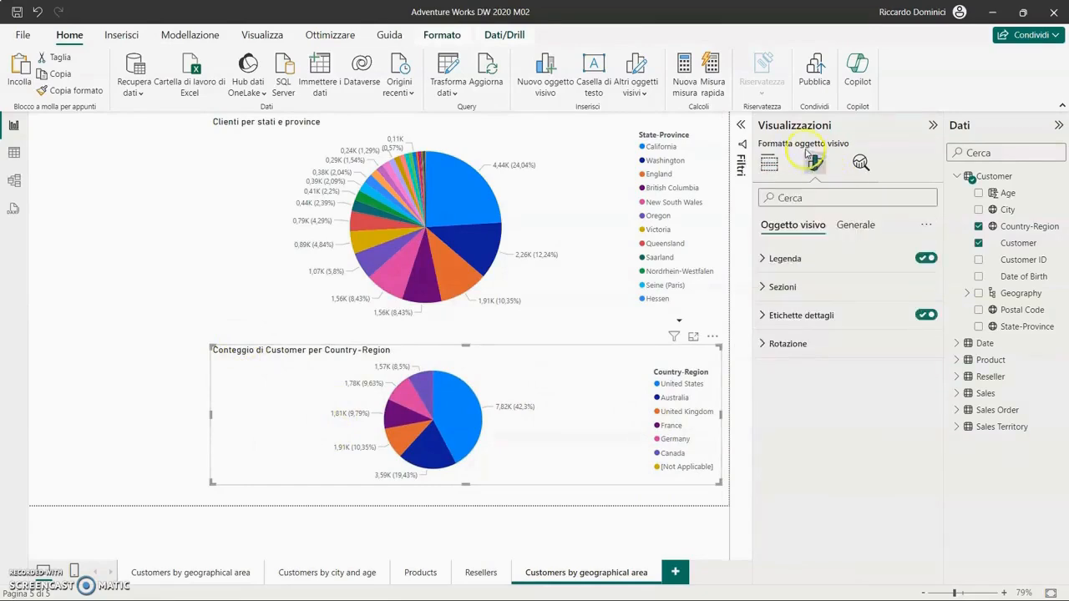
pyautogui.click(855, 225)
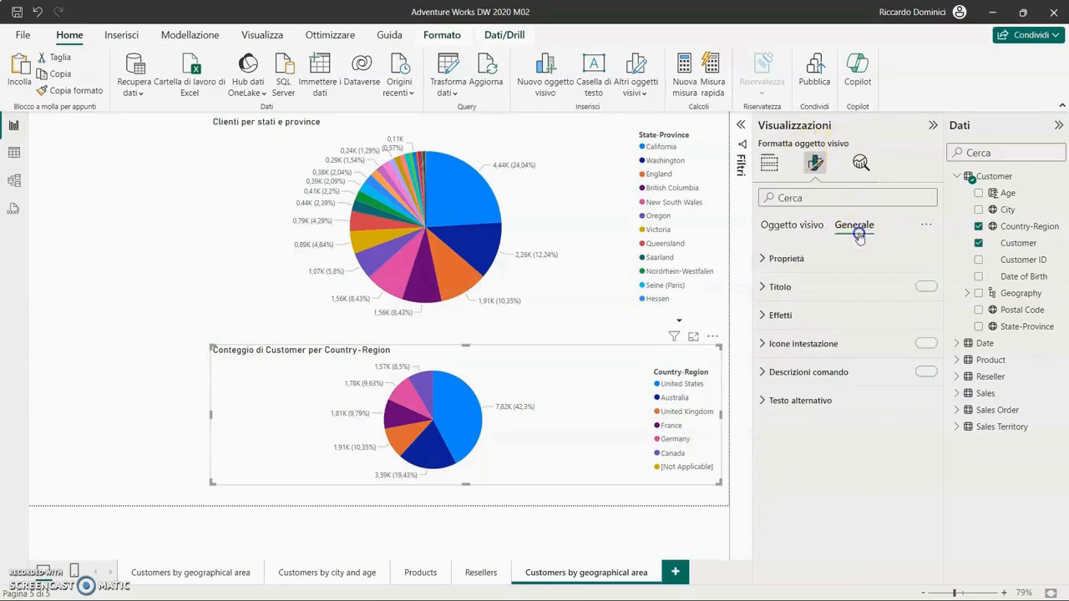
pyautogui.click(826, 290)
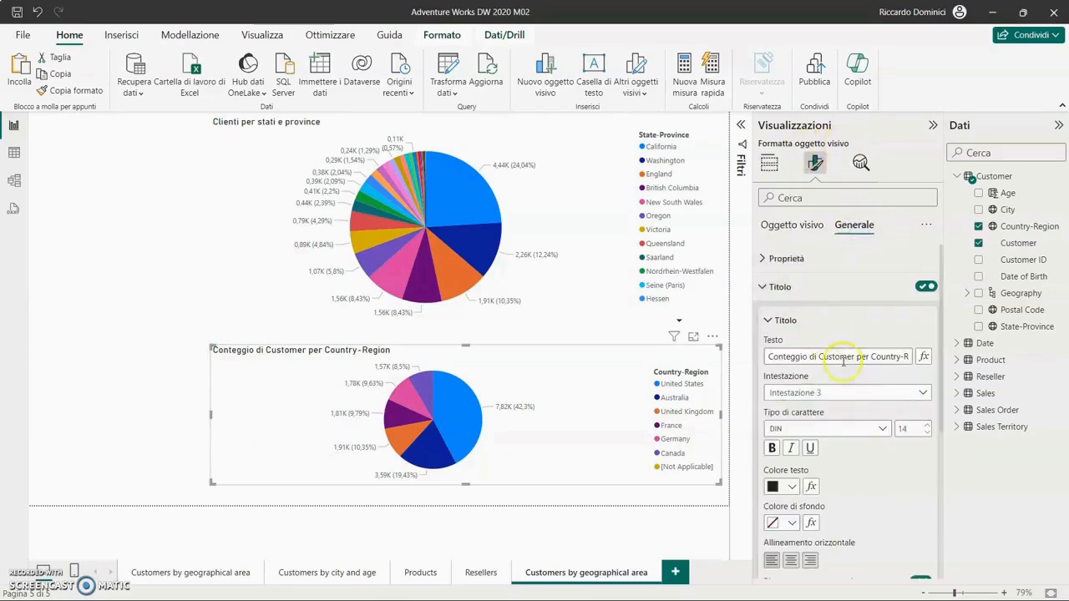
pyautogui.click(844, 357)
pyautogui.moveTo(767, 357); pyautogui.dragTo(974, 357)
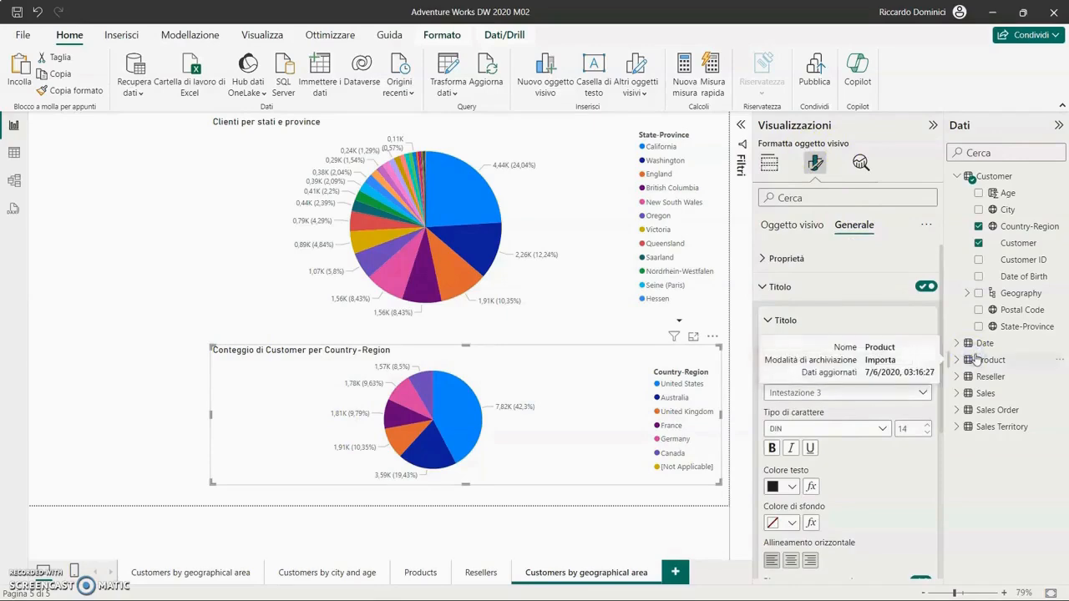
# Copy the State-Province customers table from the original page onto the new page and move it over the pie charts, freeing the page's left side.
pyautogui.click(194, 573)
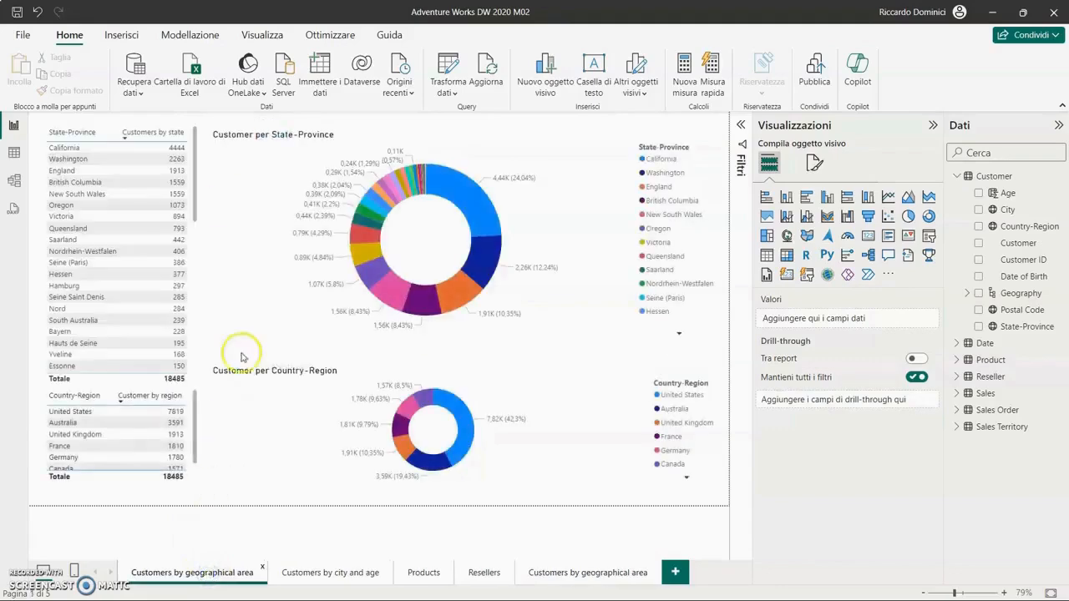
pyautogui.click(162, 125)
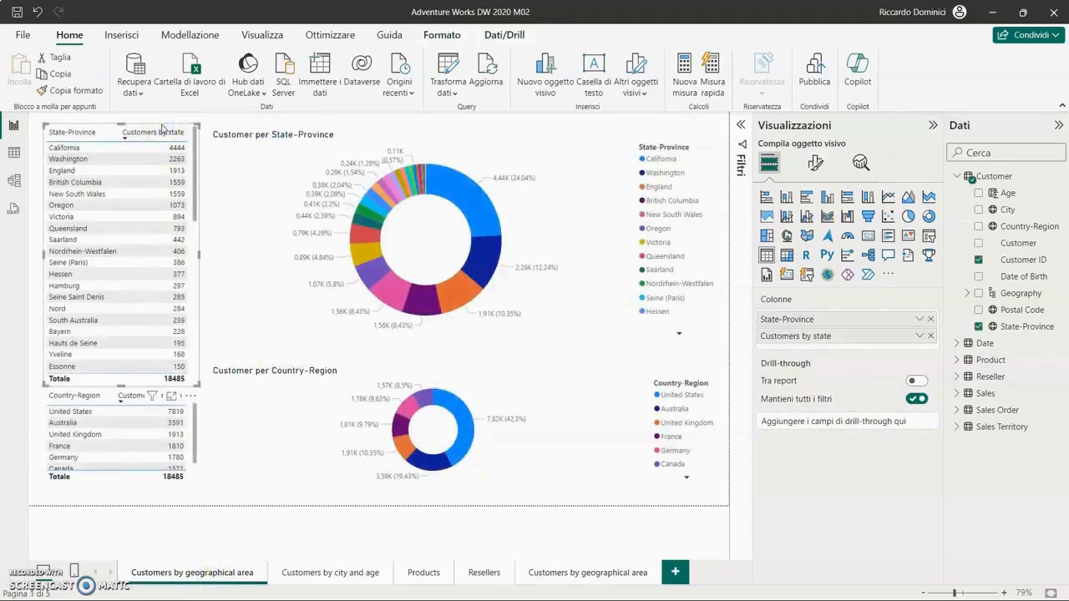
pyautogui.hotkey('ctrl', 'c')
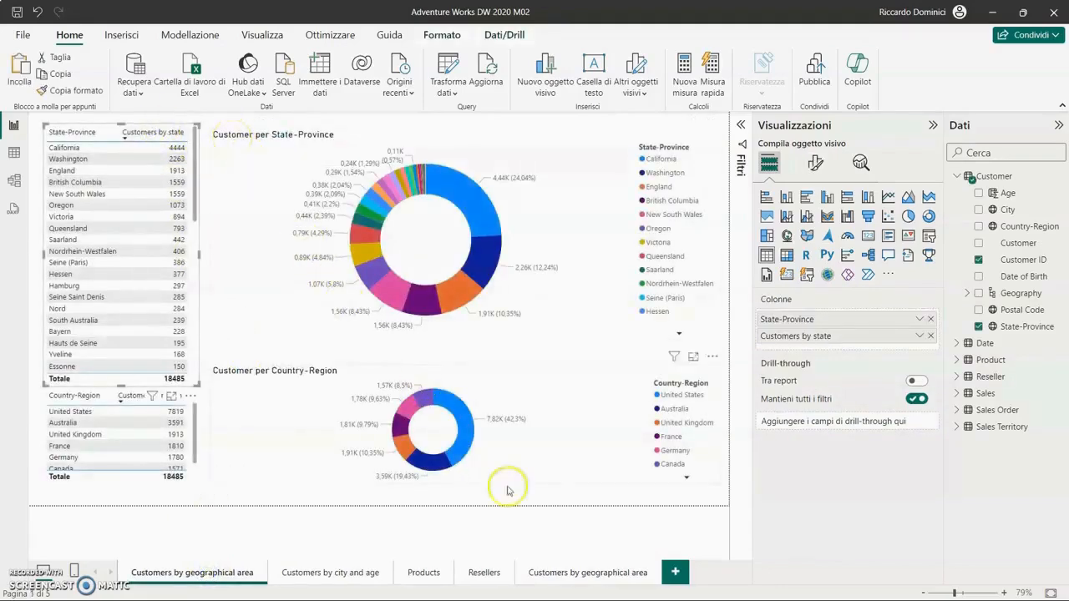
pyautogui.click(573, 573)
pyautogui.hotkey('ctrl', 'v')
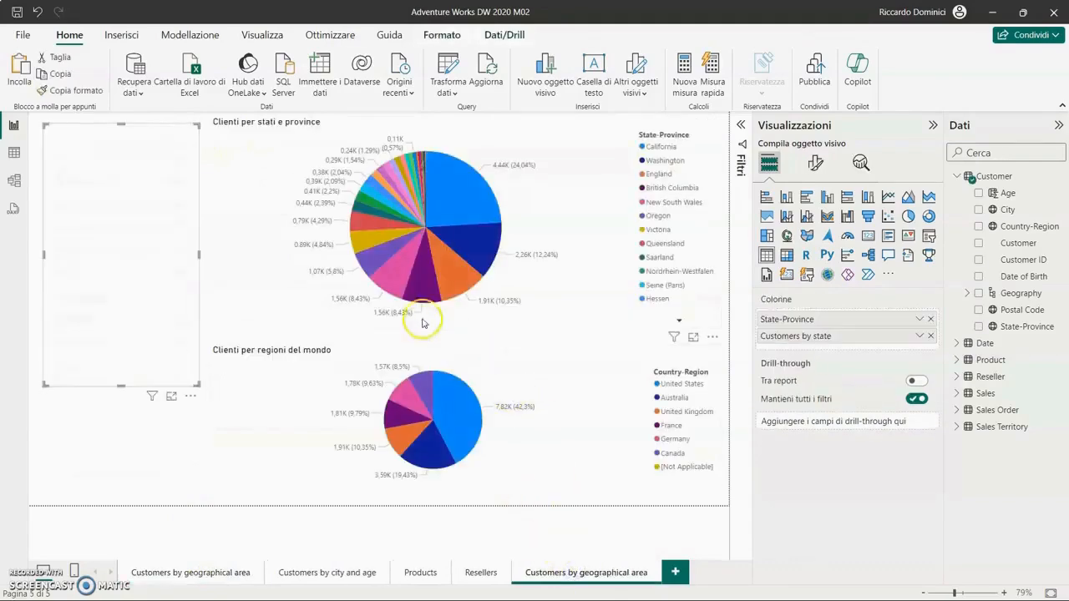
pyautogui.click(116, 122)
pyautogui.moveTo(116, 126); pyautogui.dragTo(320, 144)
pyautogui.click(103, 248)
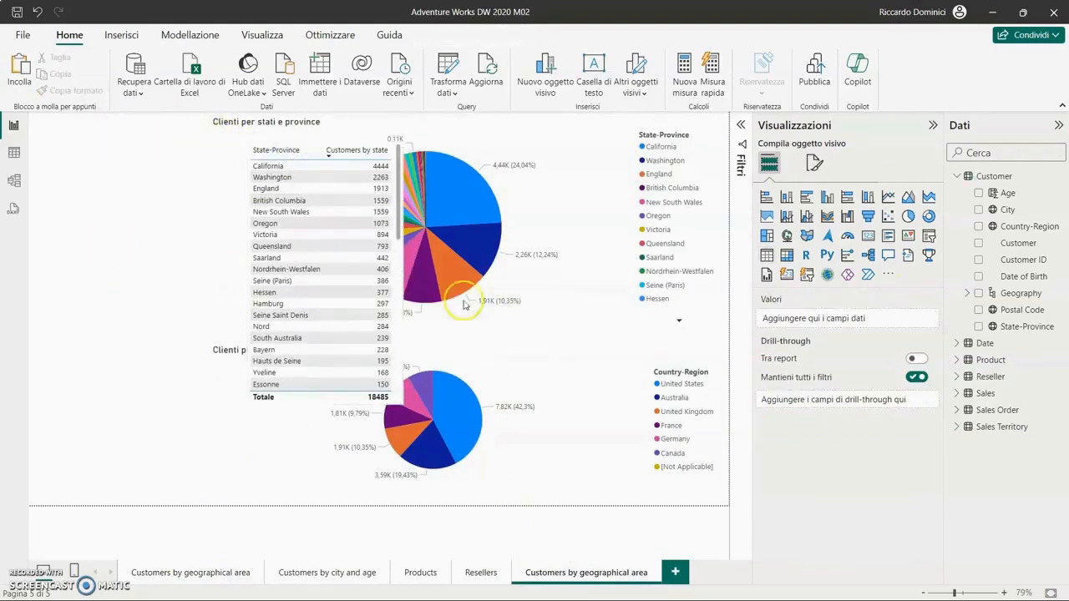
pyautogui.click(767, 257)
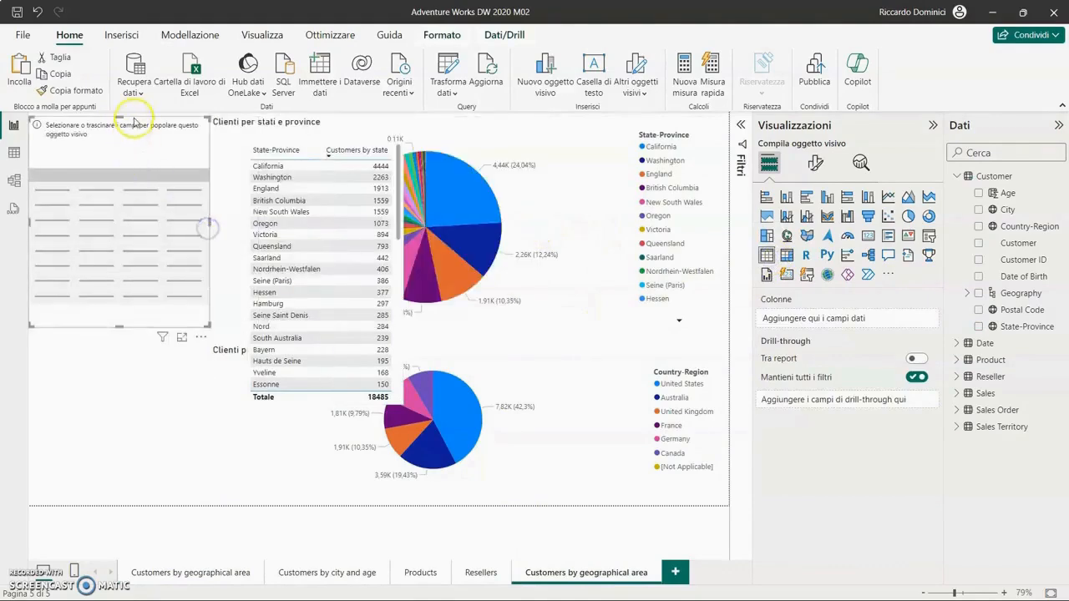
pyautogui.moveTo(138, 122); pyautogui.dragTo(356, 141)
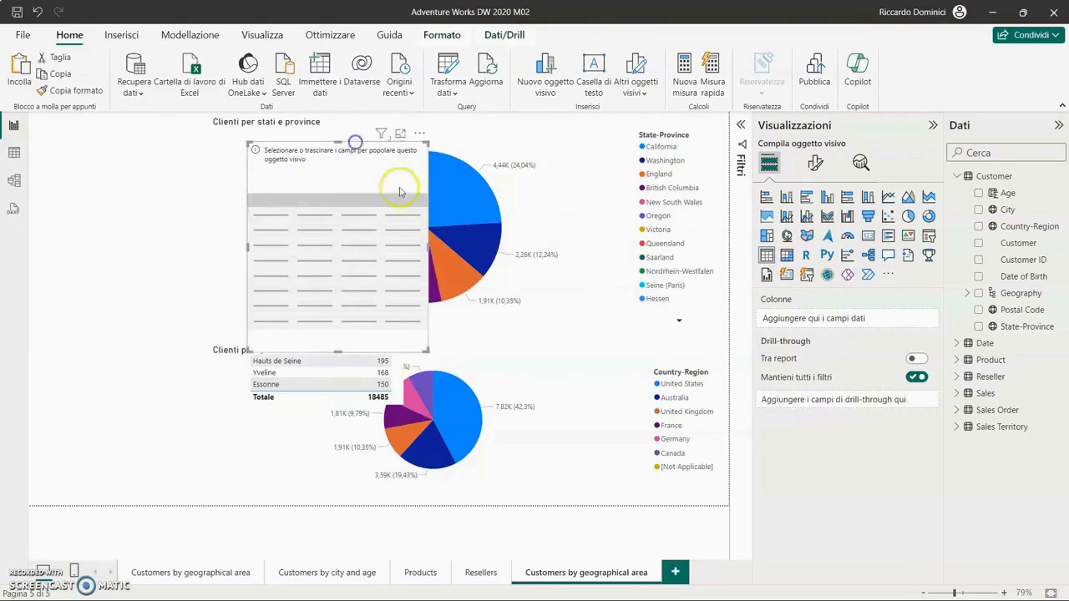
pyautogui.moveTo(426, 244); pyautogui.dragTo(404, 242)
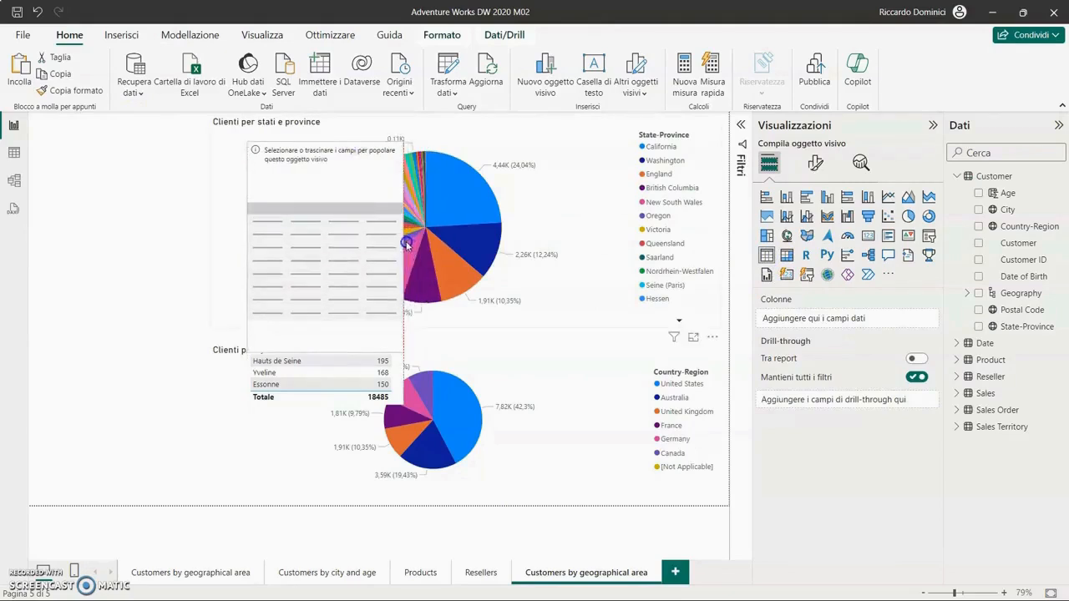
pyautogui.moveTo(325, 351); pyautogui.dragTo(324, 405)
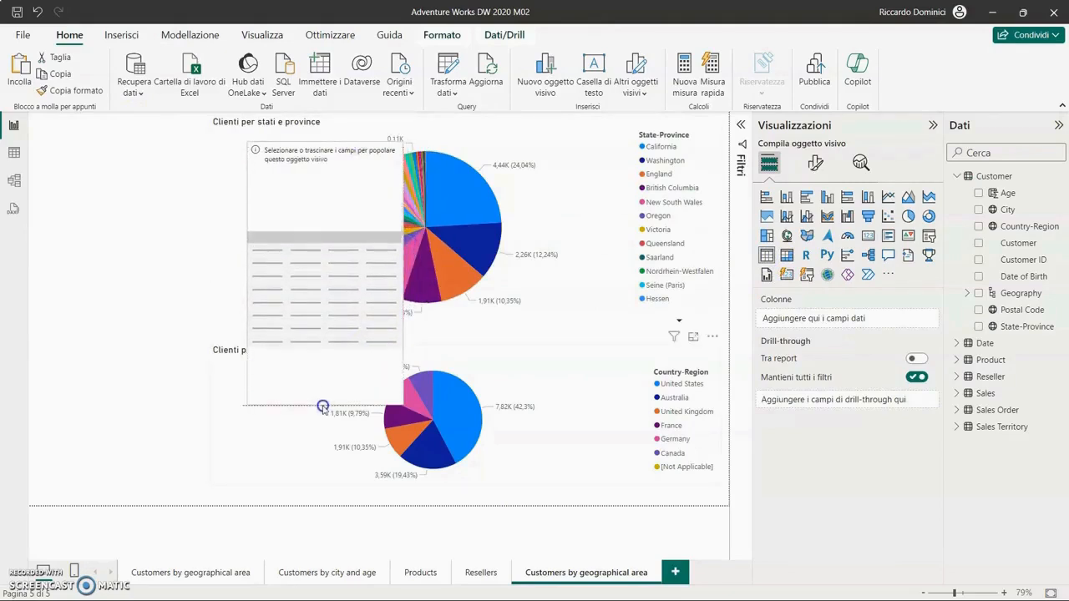
pyautogui.moveTo(345, 143); pyautogui.dragTo(110, 133)
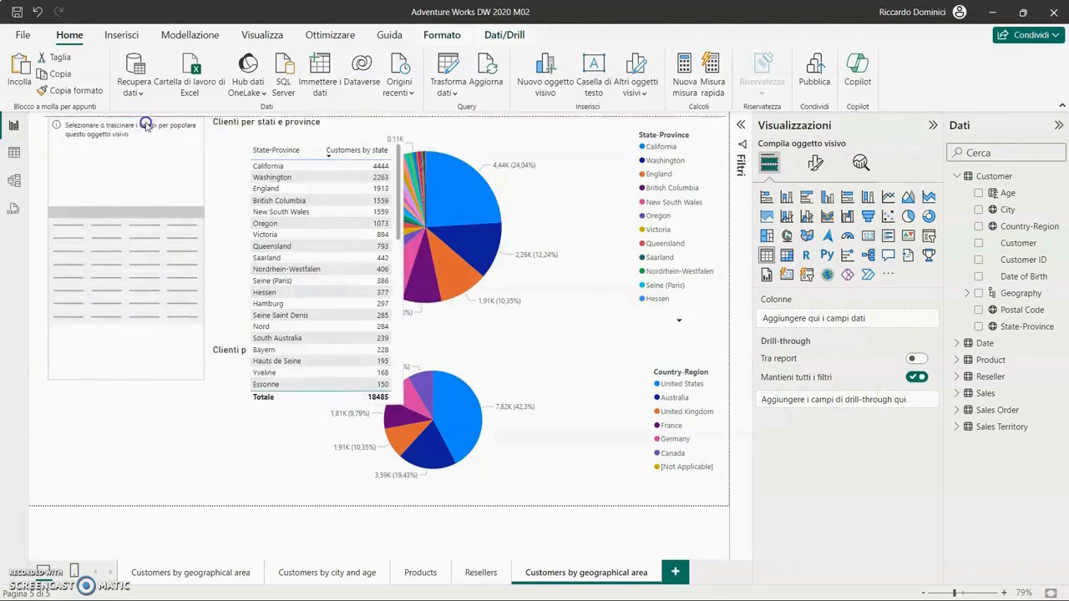
pyautogui.press('Delete')
# Add an empty table visual, place it over the copied State-Province table and resize it to the same width and height.
pyautogui.click(103, 248)
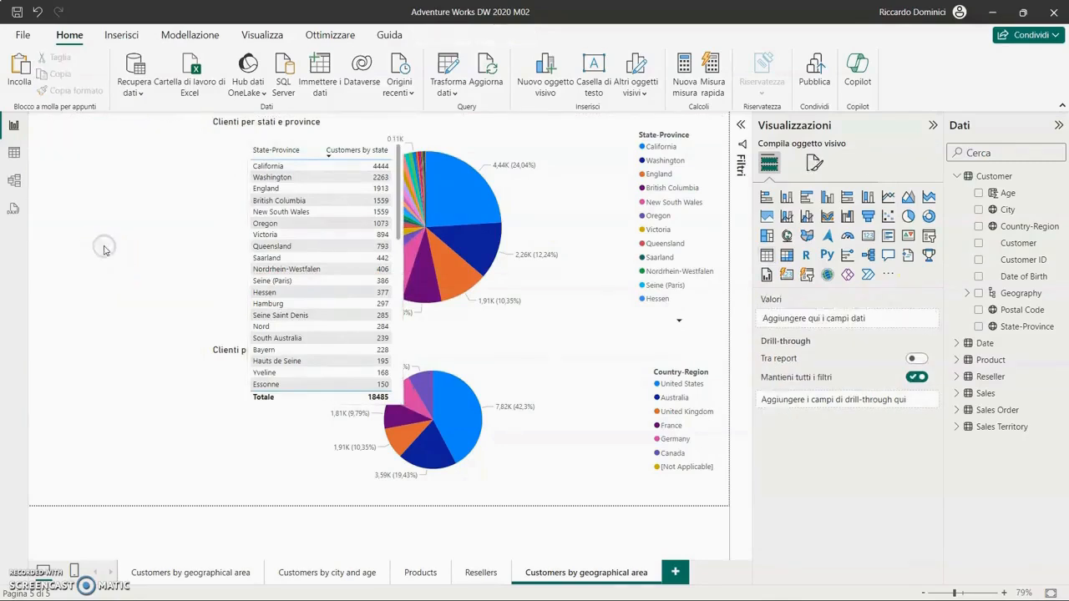
pyautogui.click(767, 257)
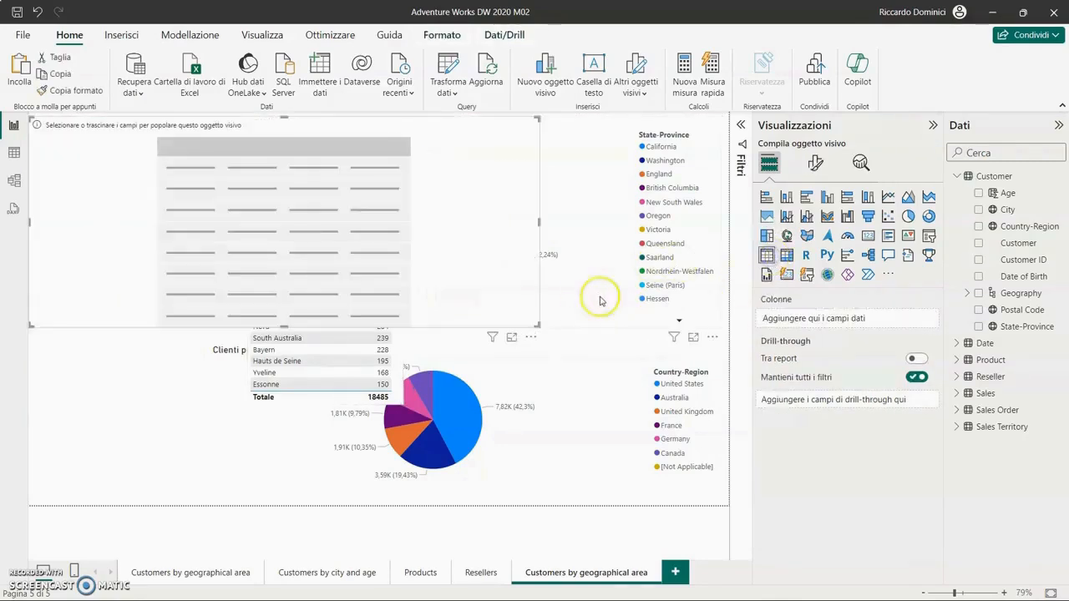
pyautogui.moveTo(537, 222); pyautogui.dragTo(208, 227)
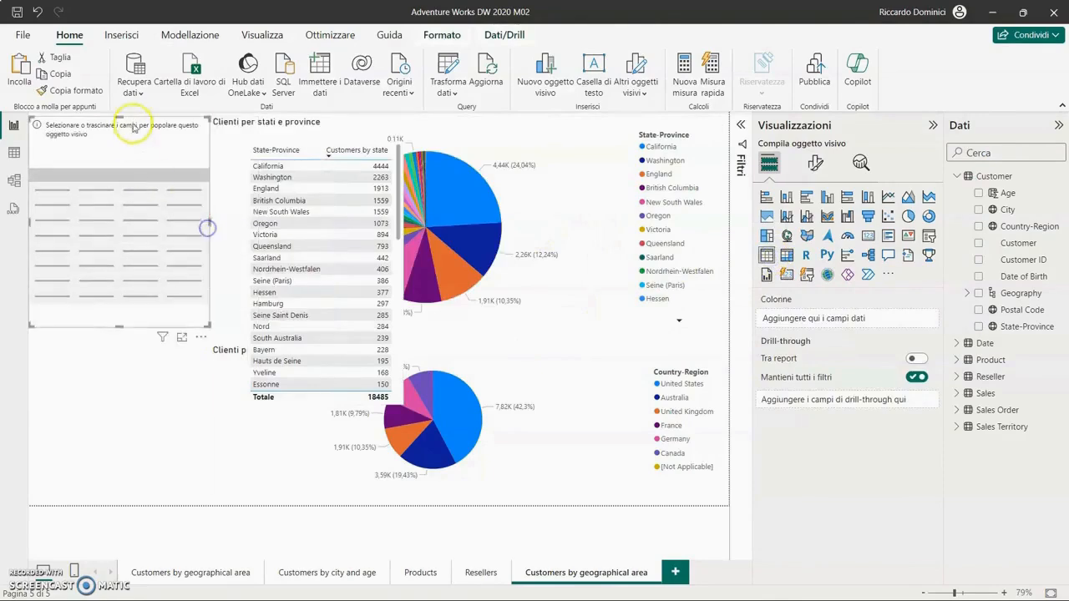
pyautogui.moveTo(131, 119); pyautogui.dragTo(359, 143)
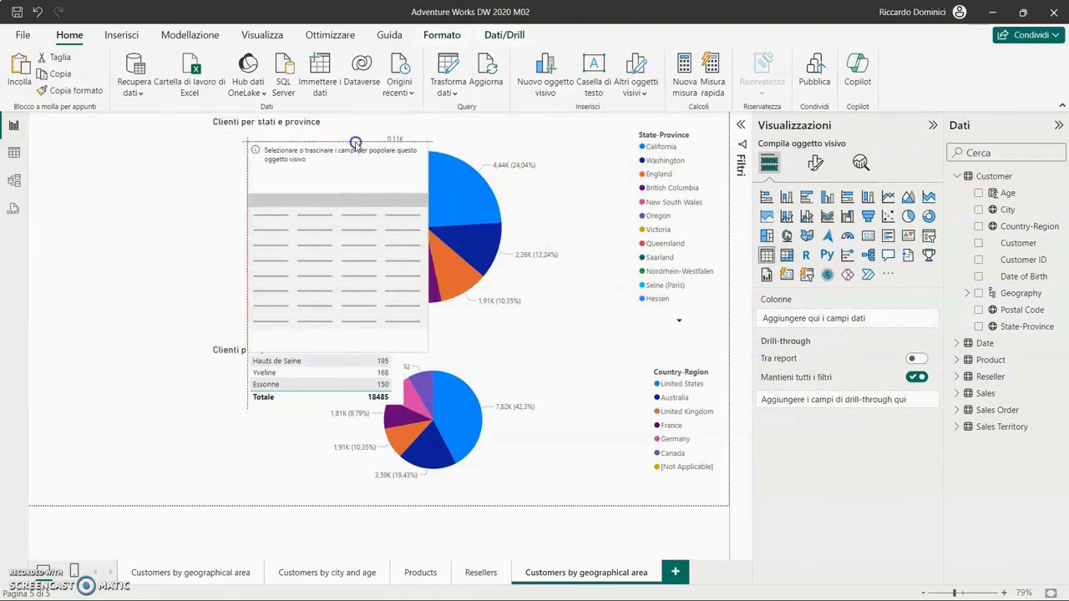
pyautogui.moveTo(426, 246); pyautogui.dragTo(404, 243)
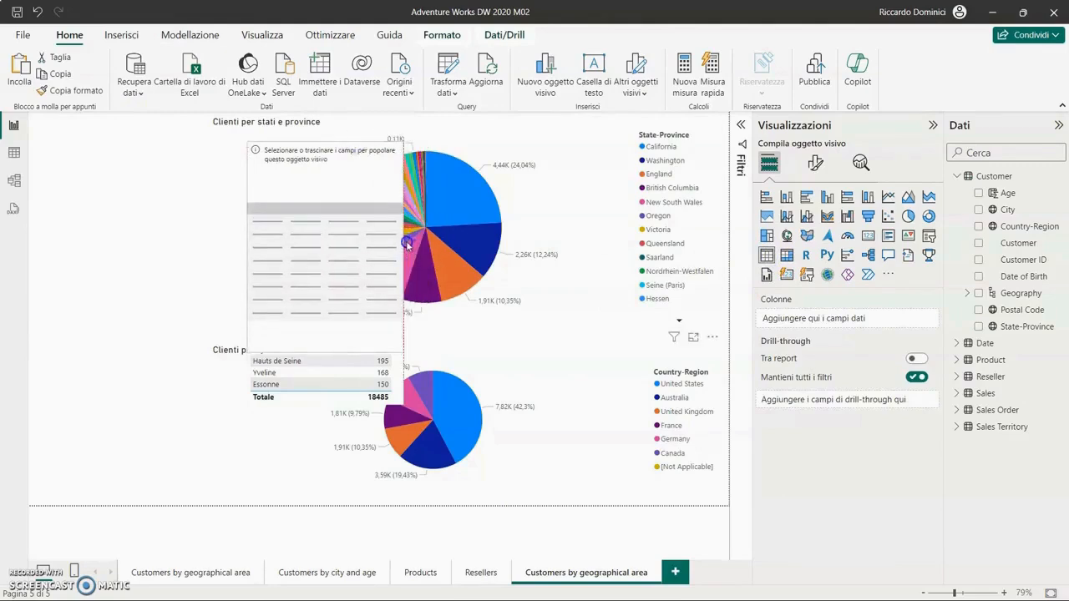
pyautogui.moveTo(326, 352); pyautogui.dragTo(323, 402)
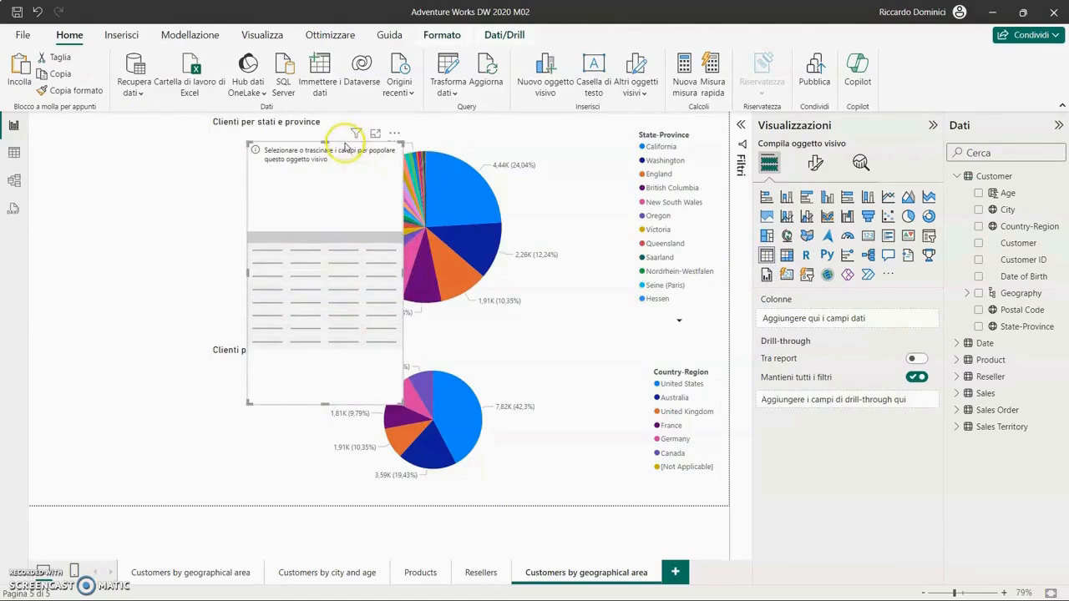
# Move the empty table to the free area beside the pie charts and add State-Province as its first column.
pyautogui.moveTo(346, 147); pyautogui.dragTo(140, 126)
pyautogui.click(255, 195)
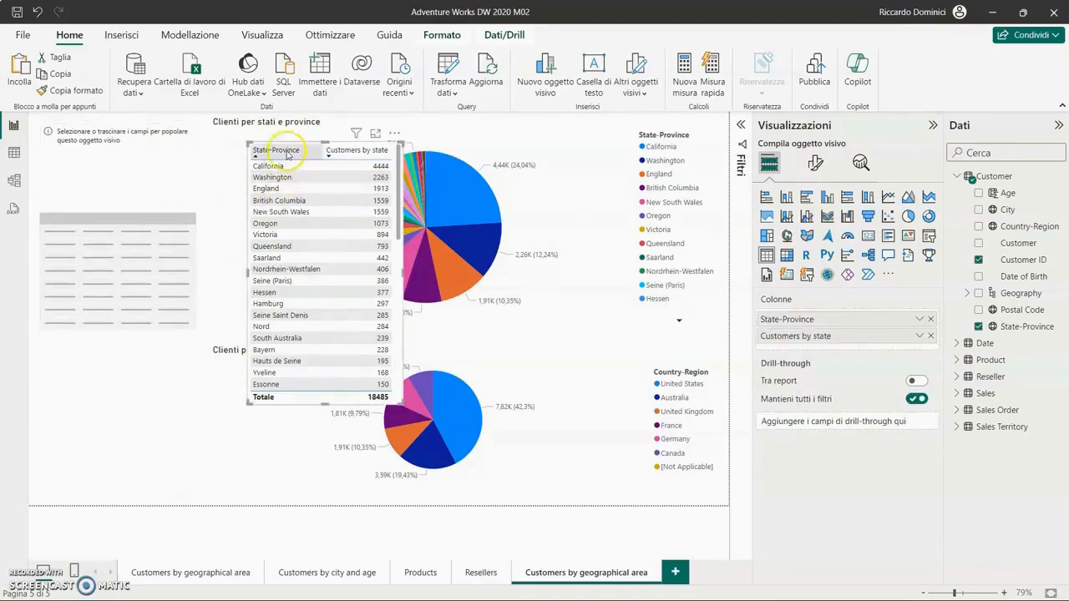
pyautogui.click(179, 139)
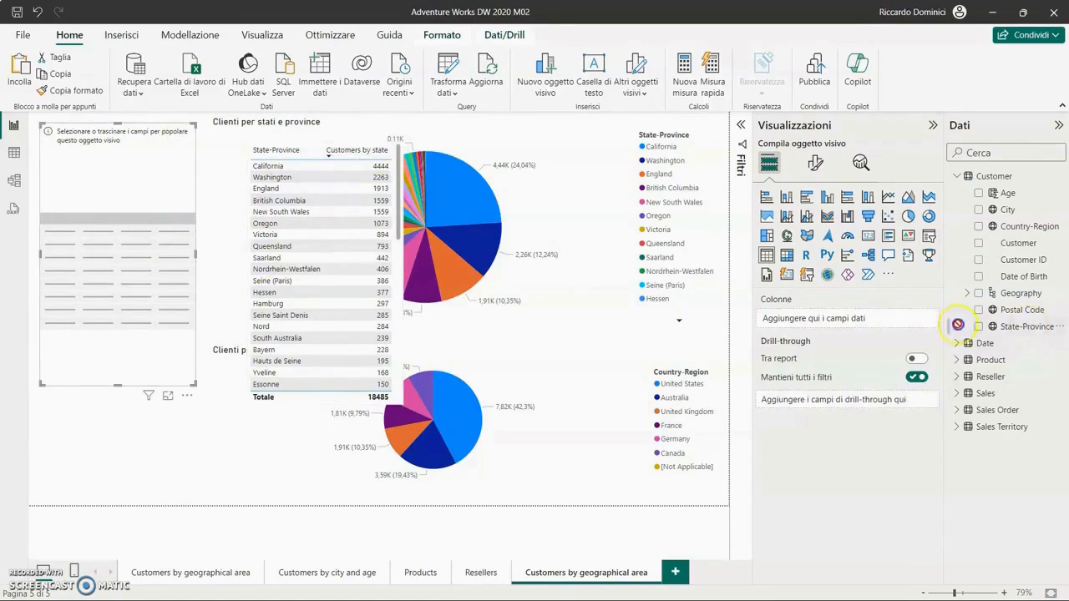
pyautogui.moveTo(958, 324); pyautogui.dragTo(839, 319)
# Add Customer ID as the new table's second column and delete the copied State-Province table covering the pie charts.
pyautogui.click(1026, 260)
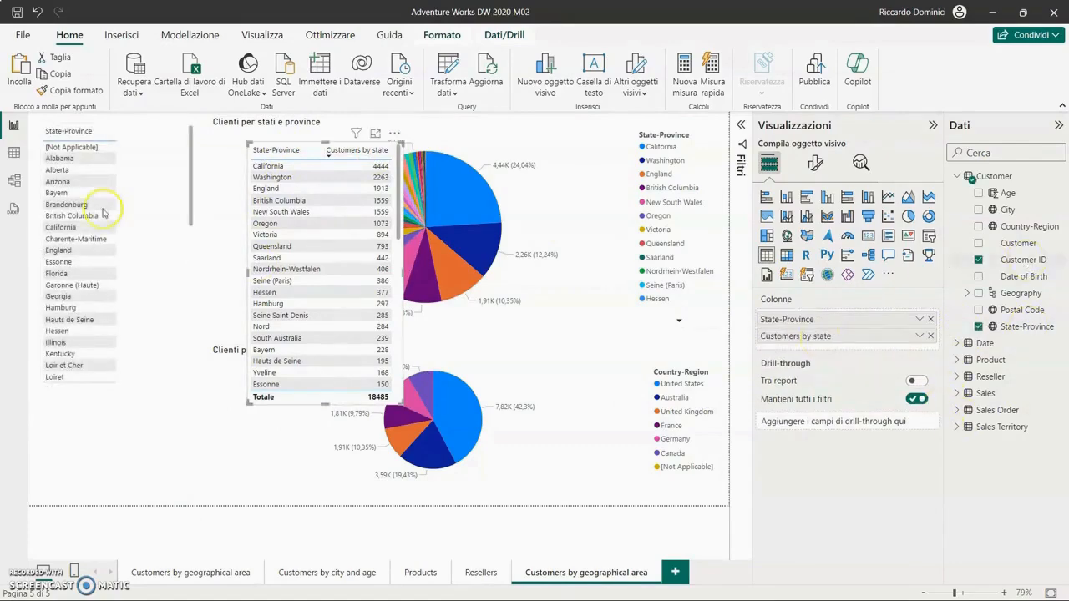
pyautogui.click(121, 126)
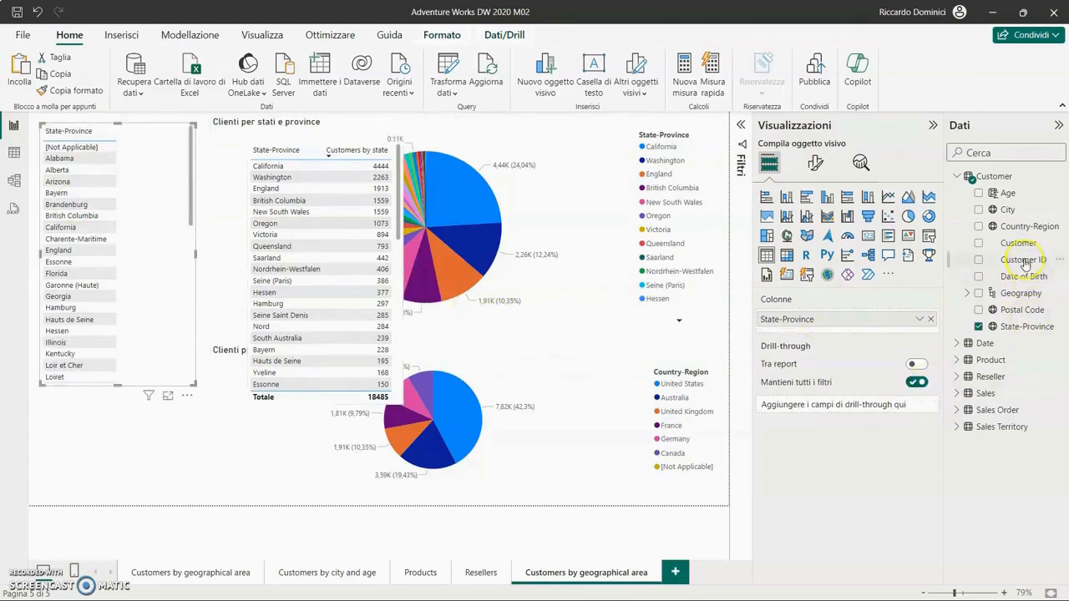
pyautogui.moveTo(1024, 261); pyautogui.dragTo(832, 332)
pyautogui.click(311, 144)
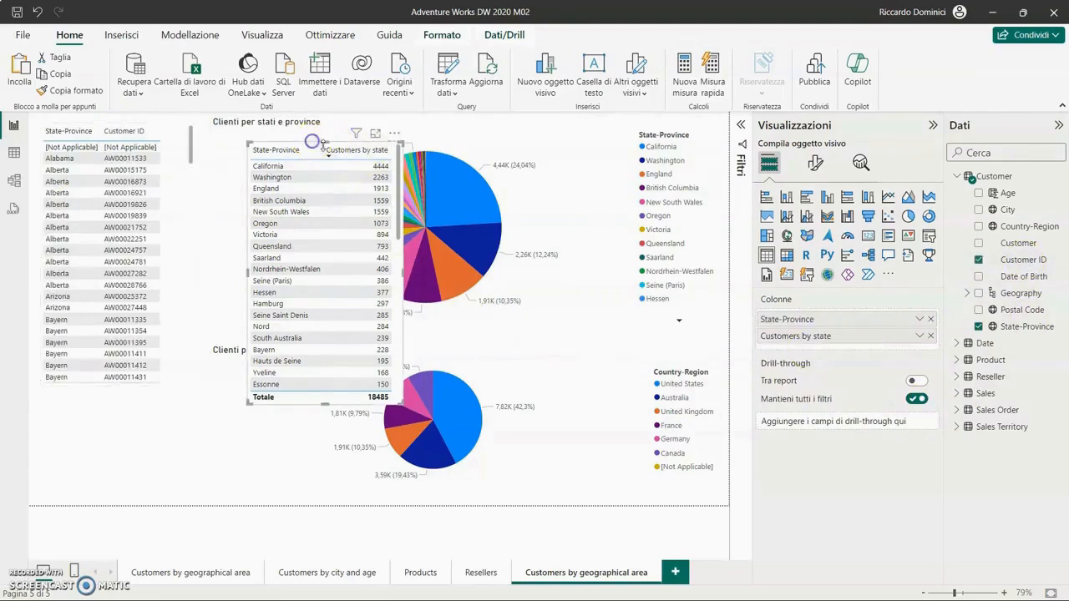
pyautogui.press('Delete')
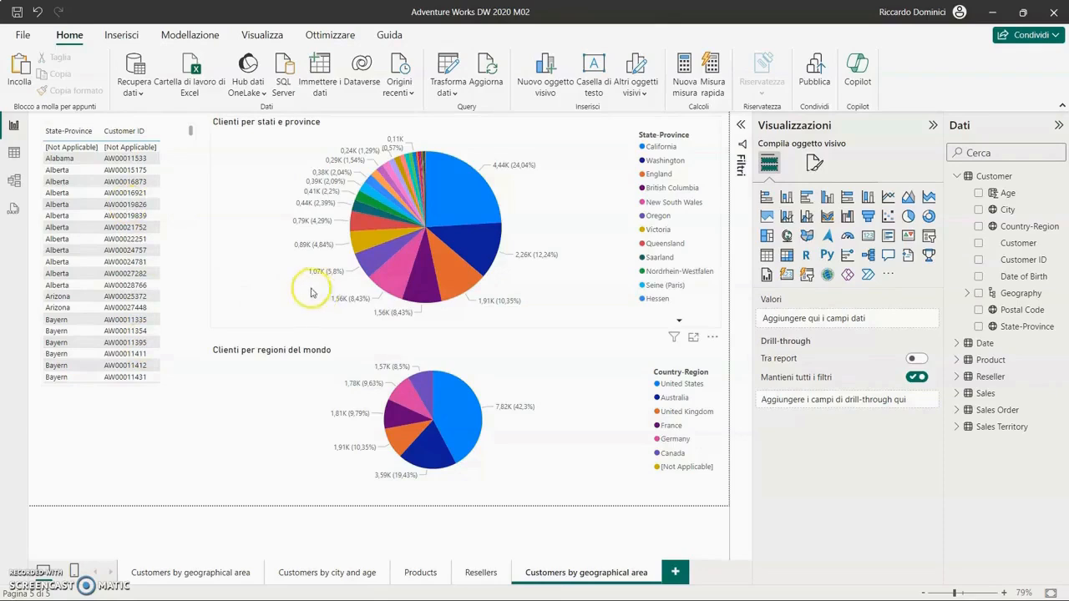
# Summarize the new table's Customer ID column as Conteggio and adjust the column width so both columns fit inside the table.
pyautogui.click(158, 124)
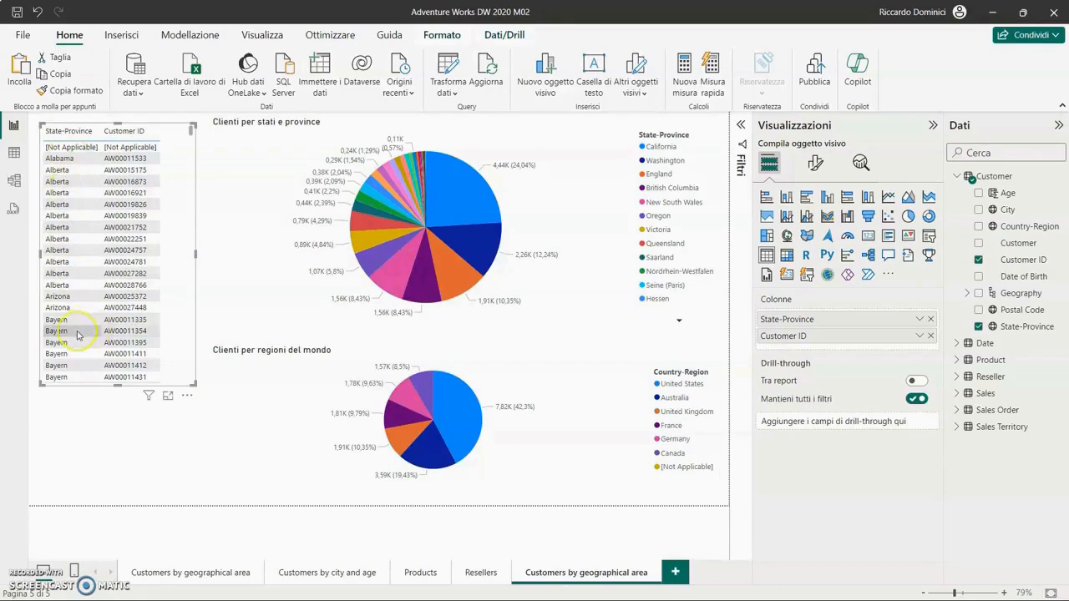
pyautogui.scroll(-4, 77, 334)
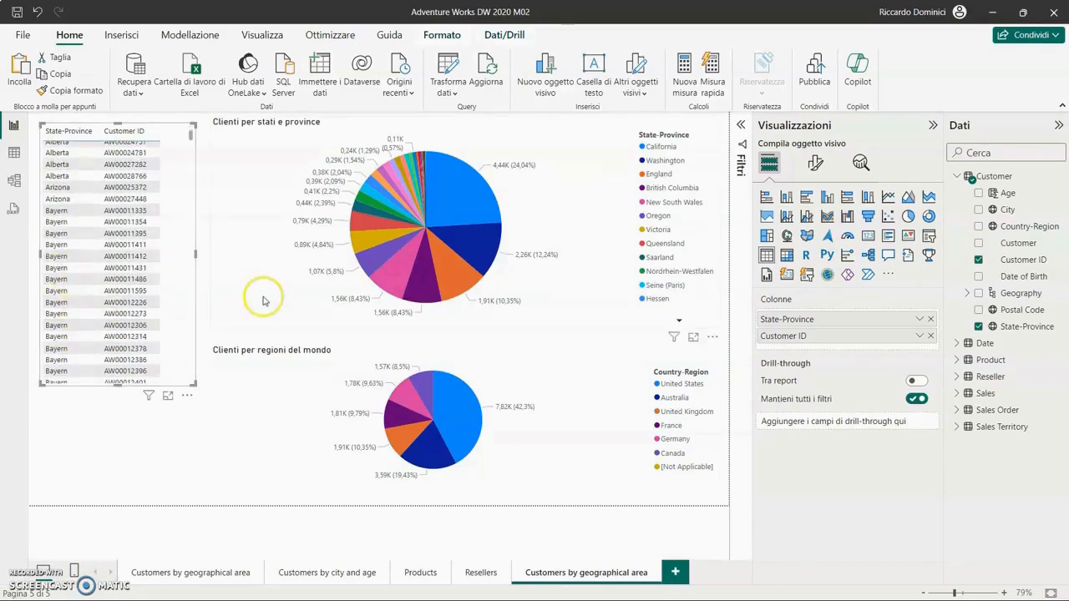
pyautogui.scroll(3, 79, 288)
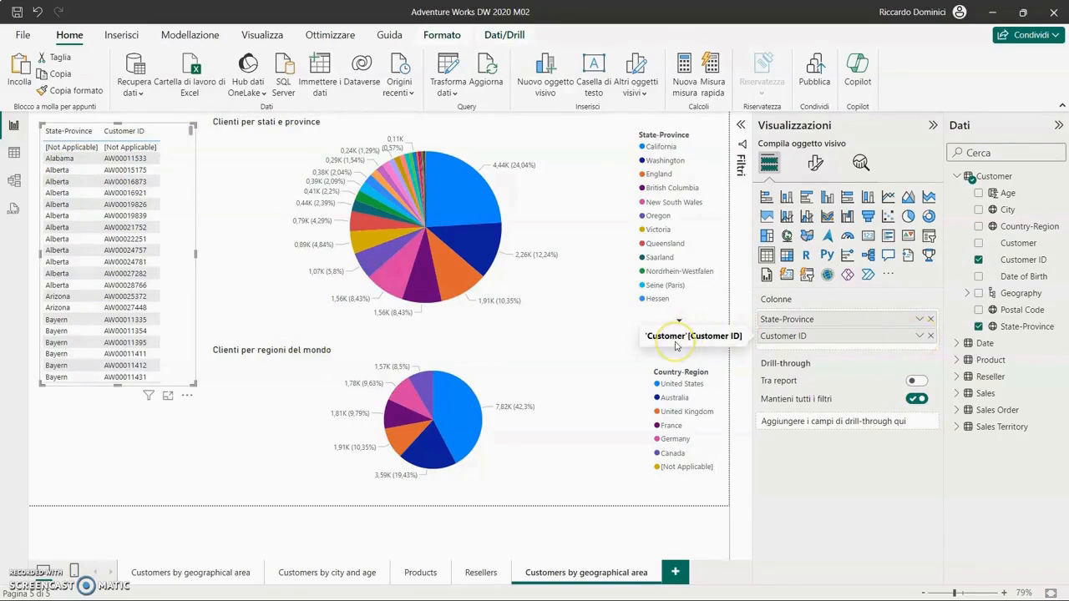
pyautogui.click(919, 336)
pyautogui.click(768, 491)
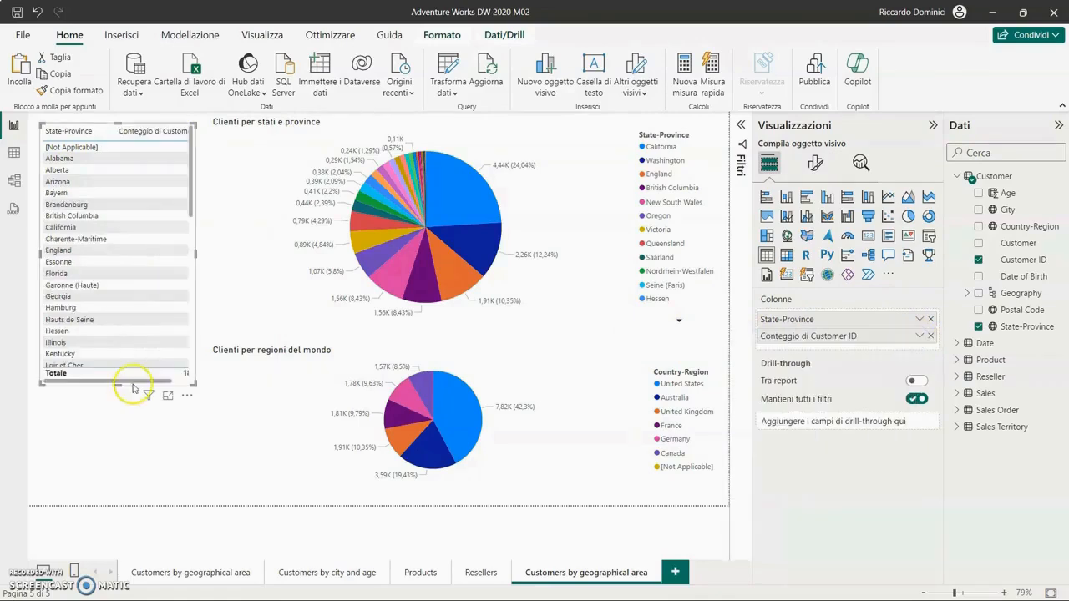
pyautogui.moveTo(128, 384); pyautogui.dragTo(79, 383)
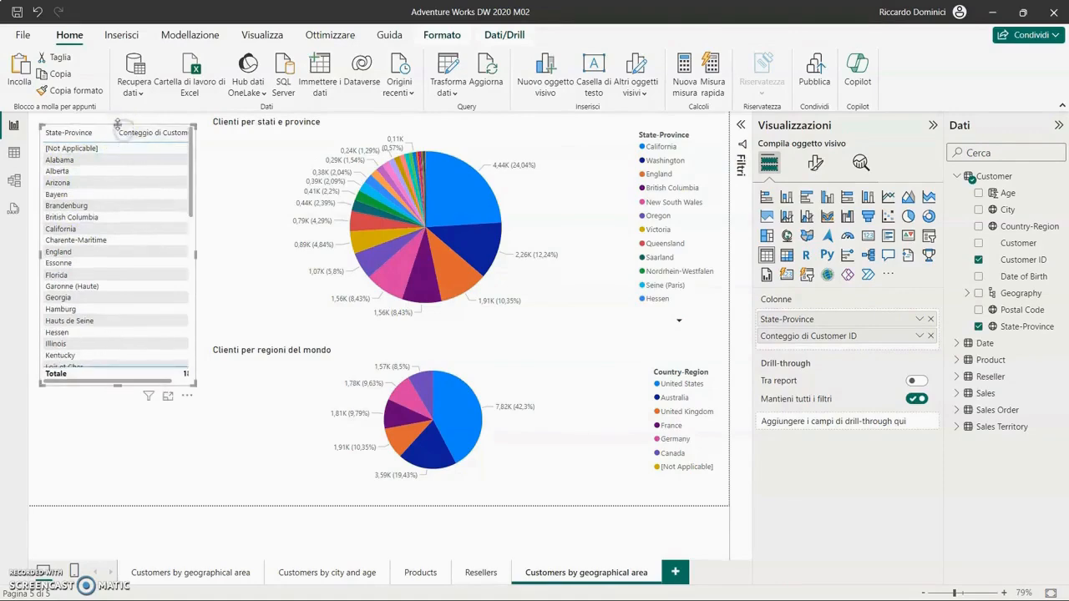
pyautogui.moveTo(122, 131); pyautogui.dragTo(163, 135)
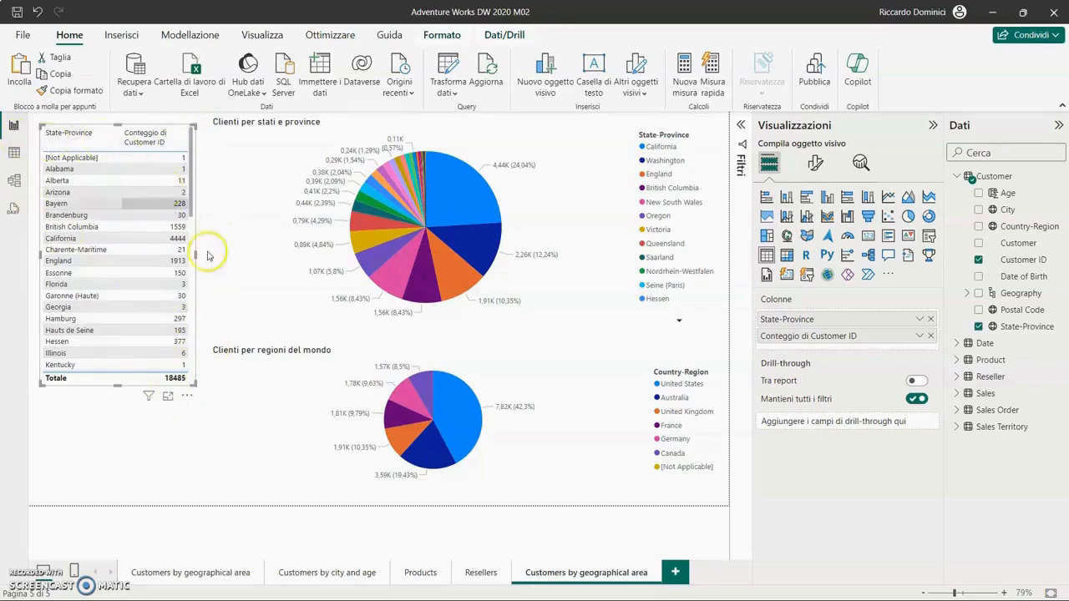
# Rename the new table's State-Province column to "Stato / provincia" for this visual only.
pyautogui.click(213, 572)
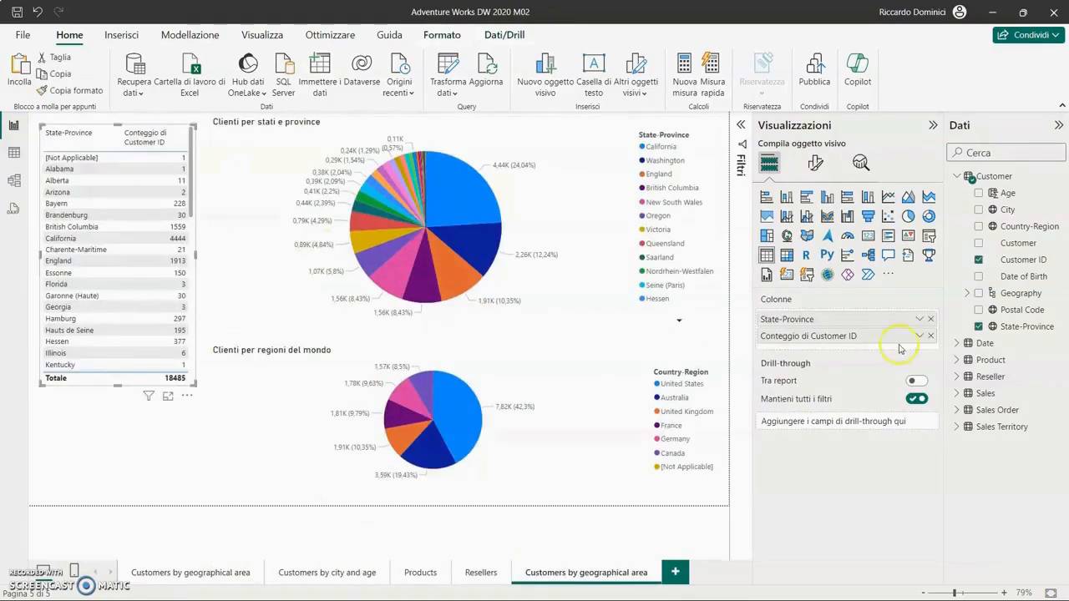
pyautogui.click(922, 321)
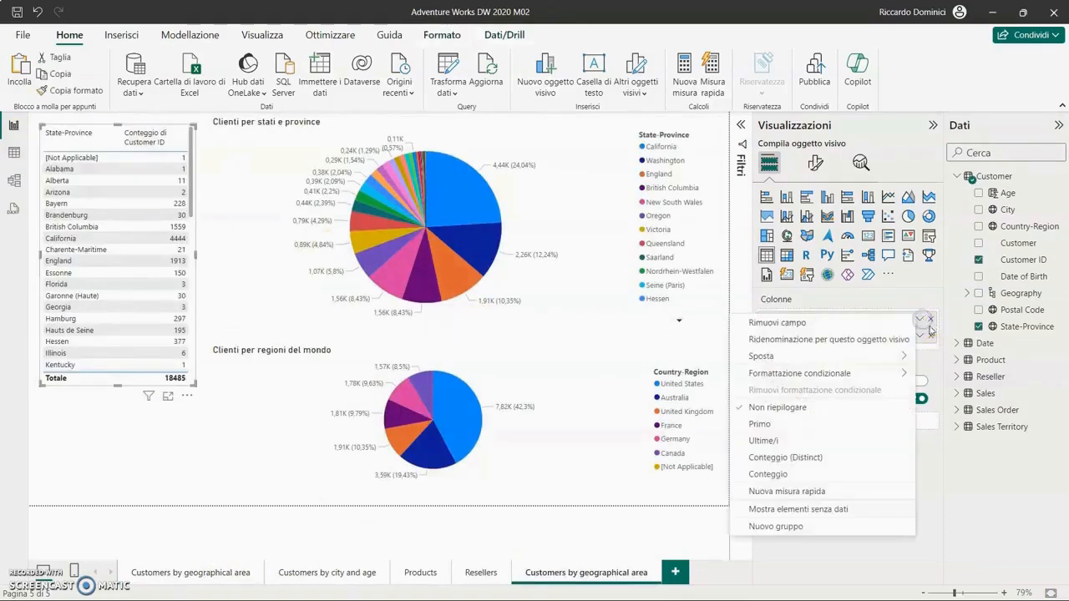
pyautogui.click(888, 341)
pyautogui.write('Stato / provincia')
pyautogui.press('Return')
# Rename the table's customer count column to "Numero clienti" and sort the table by Stato / provincia in ascending order.
pyautogui.click(918, 335)
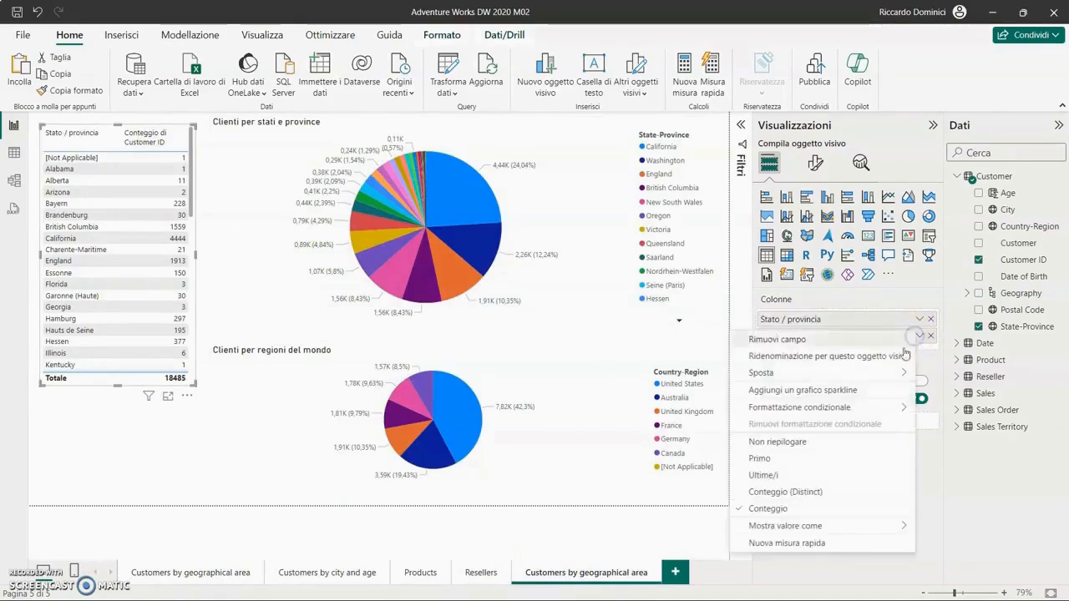
pyautogui.click(868, 356)
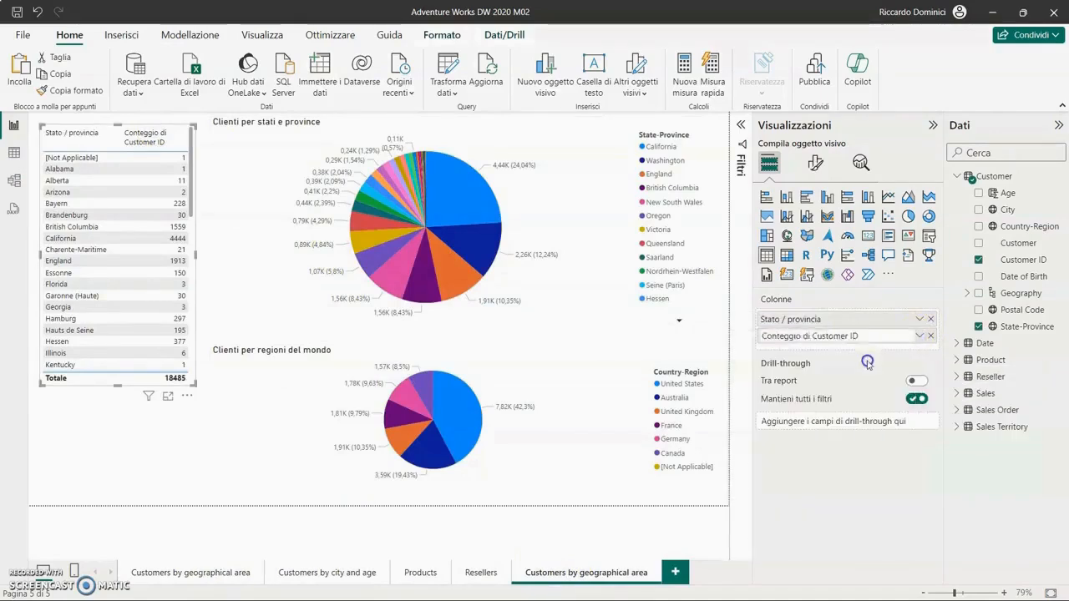
pyautogui.write('Numero clienti')
pyautogui.press('Return')
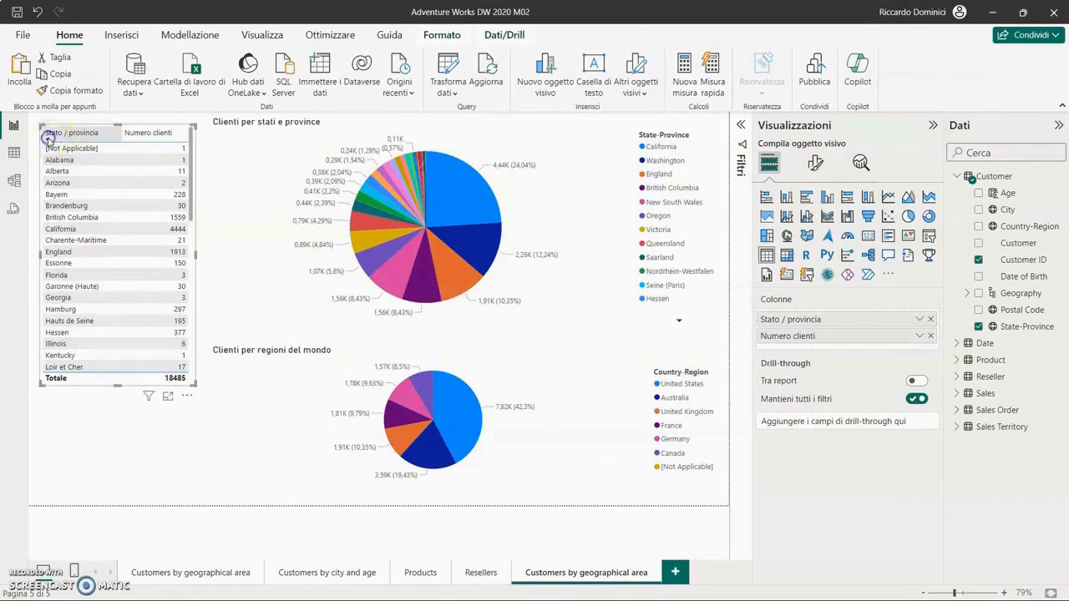
pyautogui.click(48, 138)
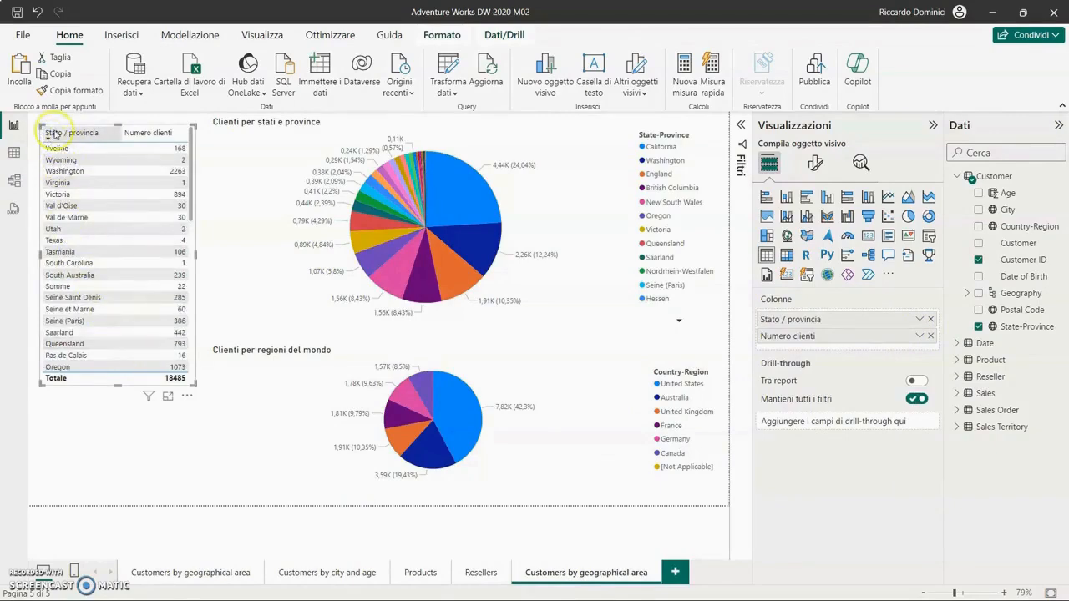
pyautogui.click(50, 136)
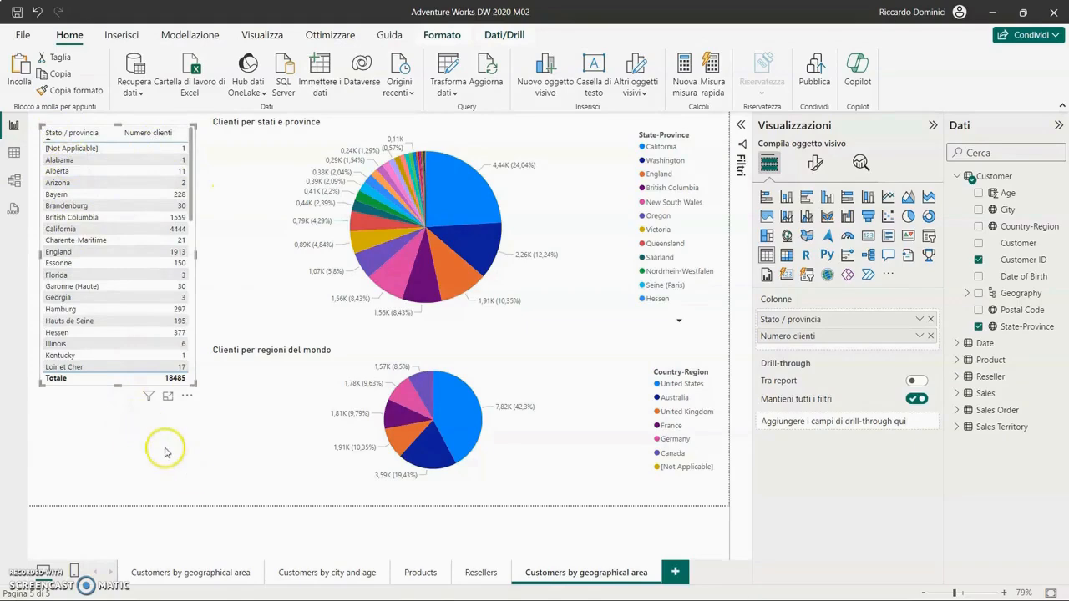
# Copy the Country-Region customers table from the original page onto the new page, below the Stato / provincia table.
pyautogui.click(231, 577)
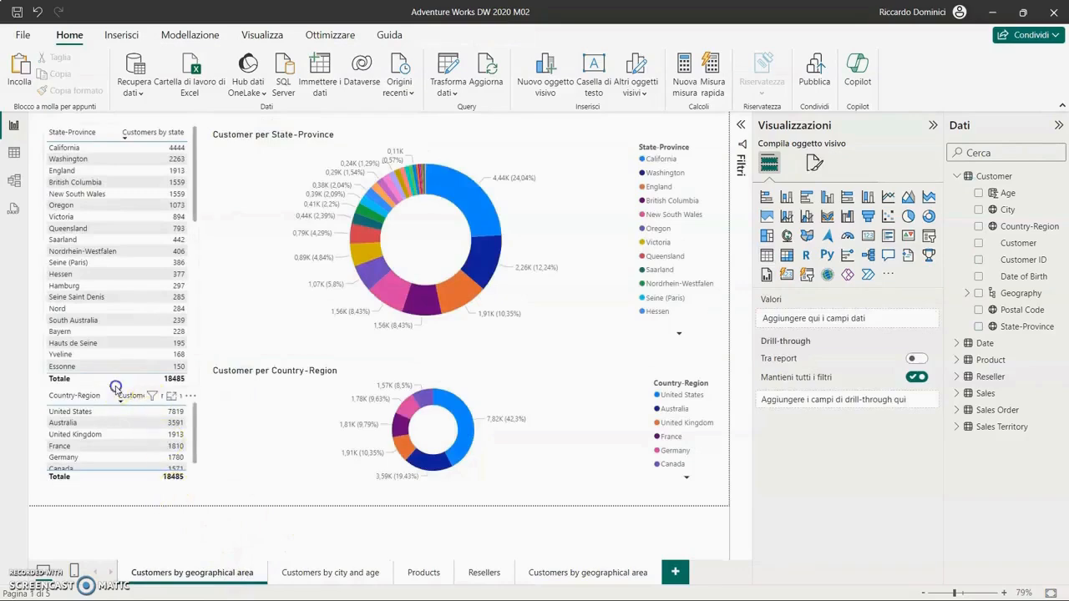
pyautogui.click(115, 388)
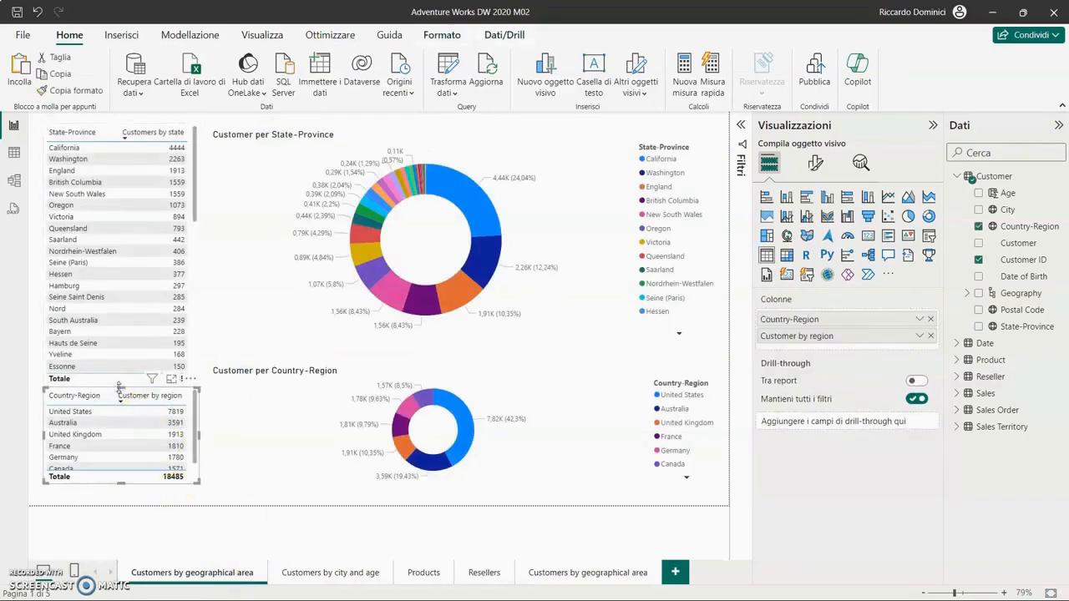
pyautogui.click(608, 575)
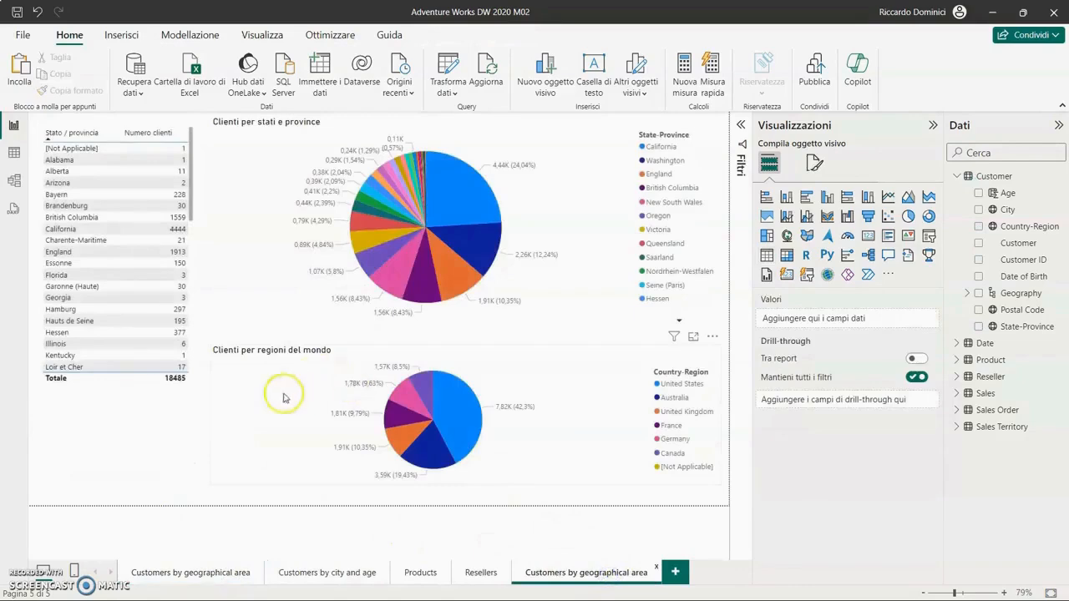
pyautogui.hotkey('ctrl', 'v')
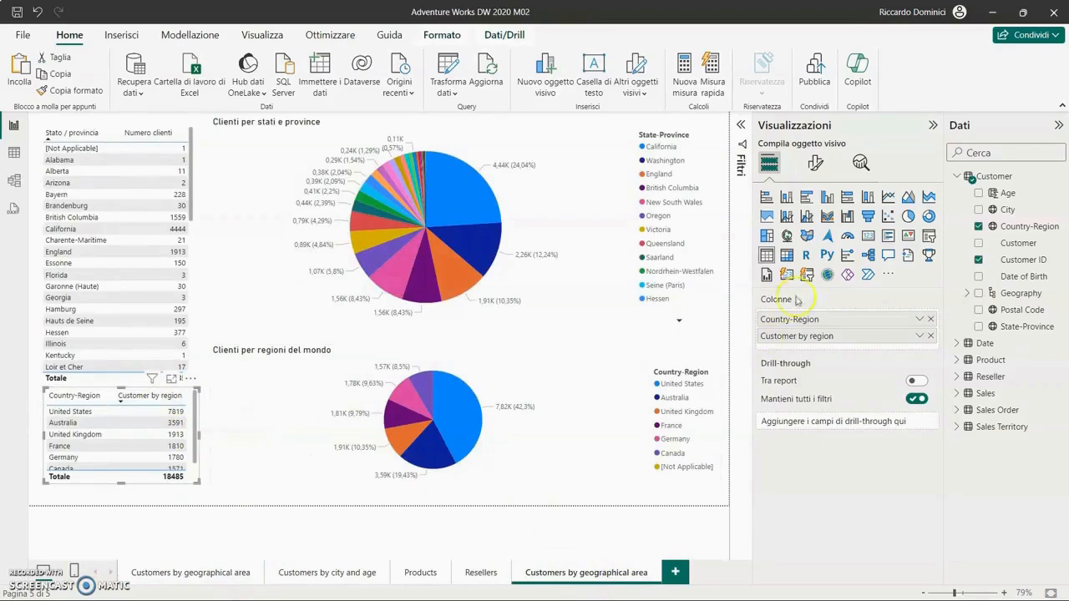
pyautogui.click(242, 268)
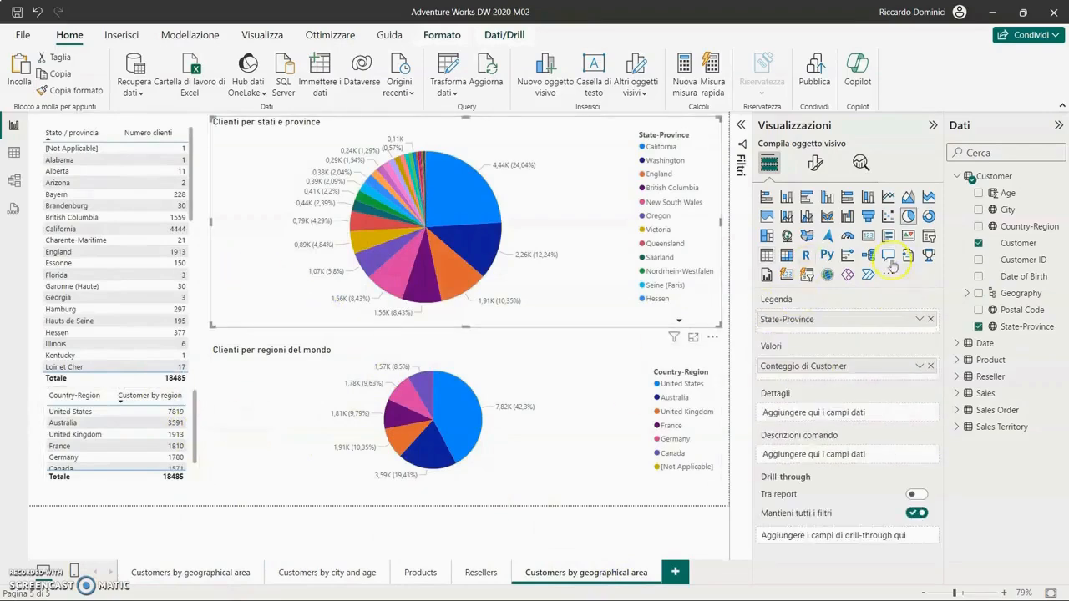
pyautogui.click(766, 255)
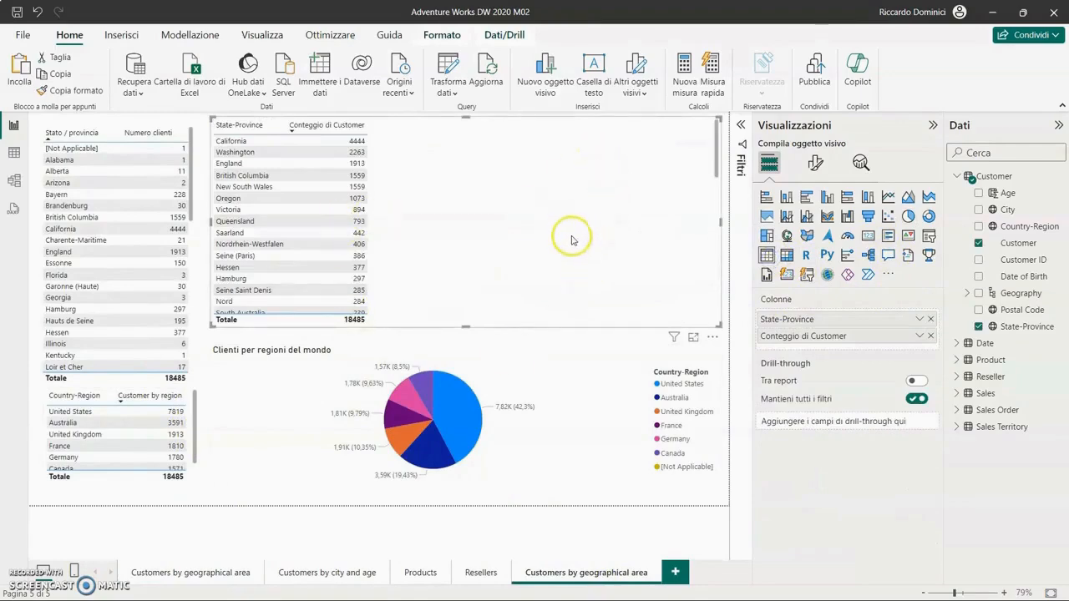
pyautogui.moveTo(532, 189); pyautogui.dragTo(547, 263)
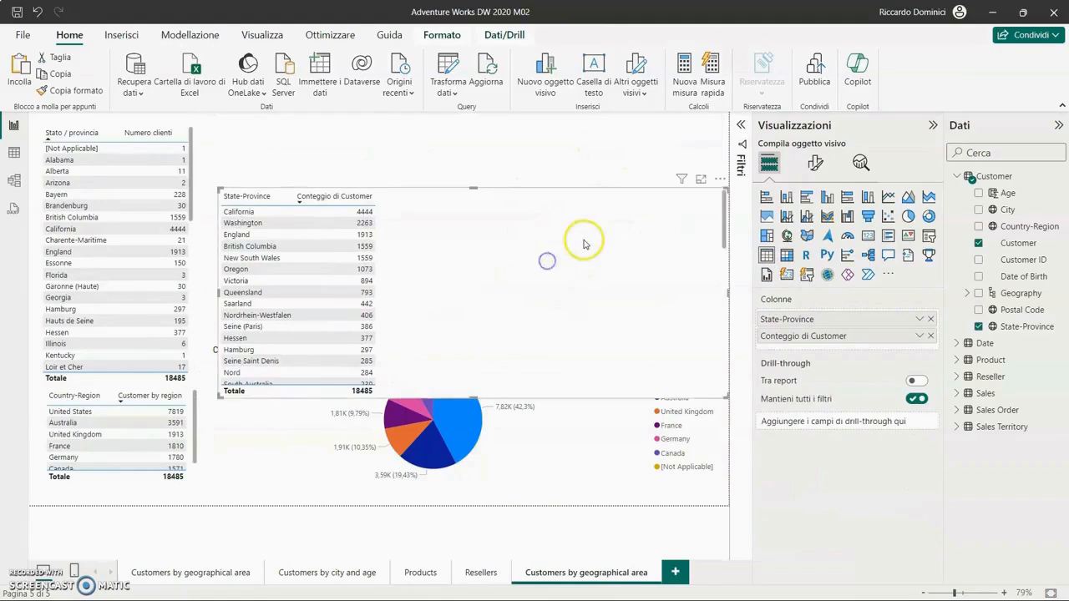
pyautogui.press('Delete')
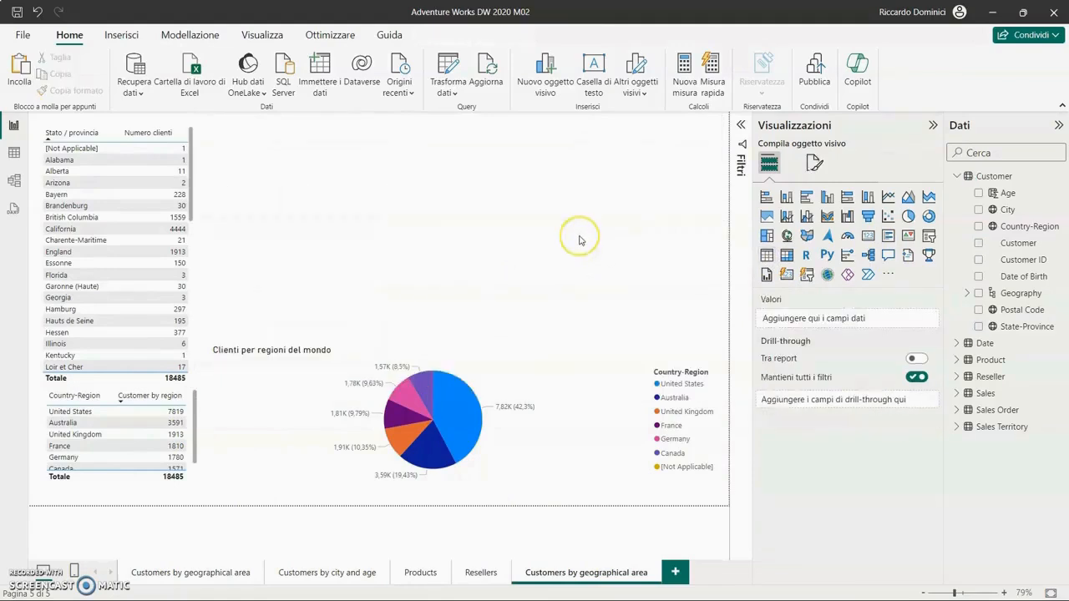
pyautogui.hotkey('ctrl', 'z')
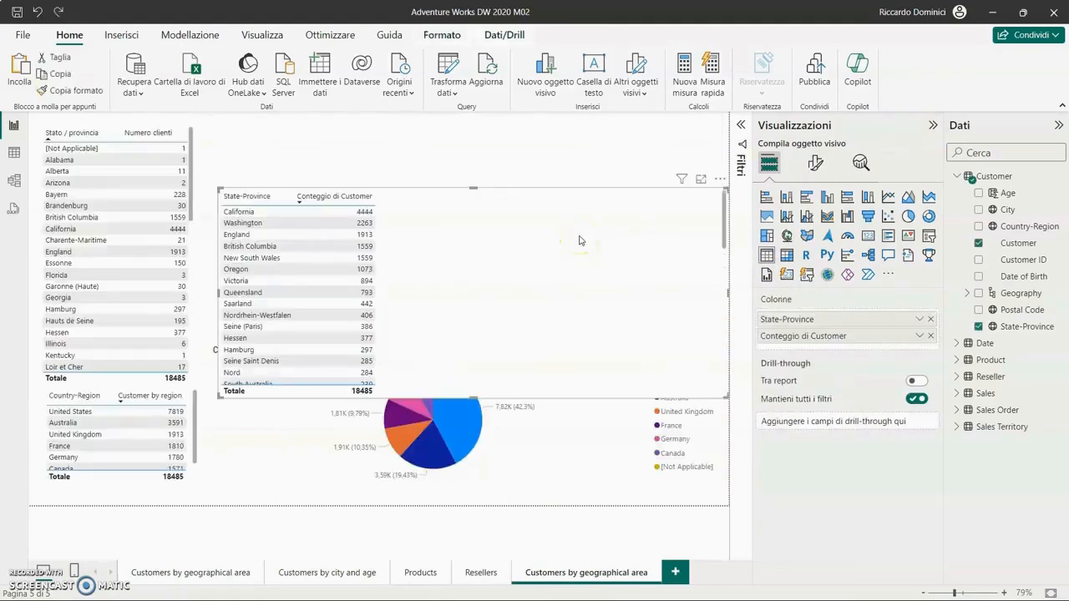
pyautogui.hotkey('ctrl', 'z')
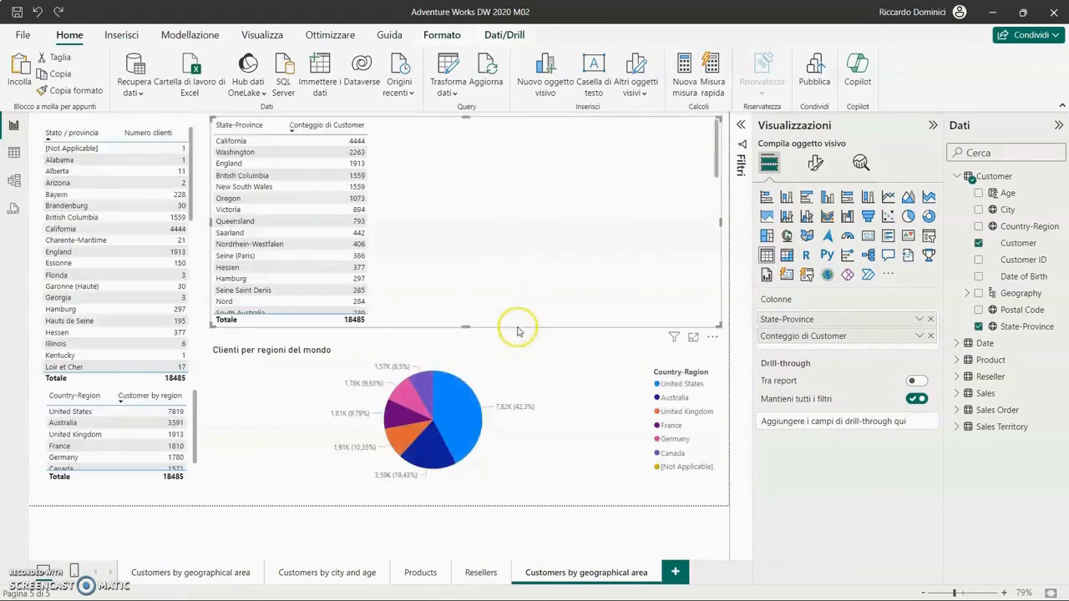
pyautogui.press('Delete')
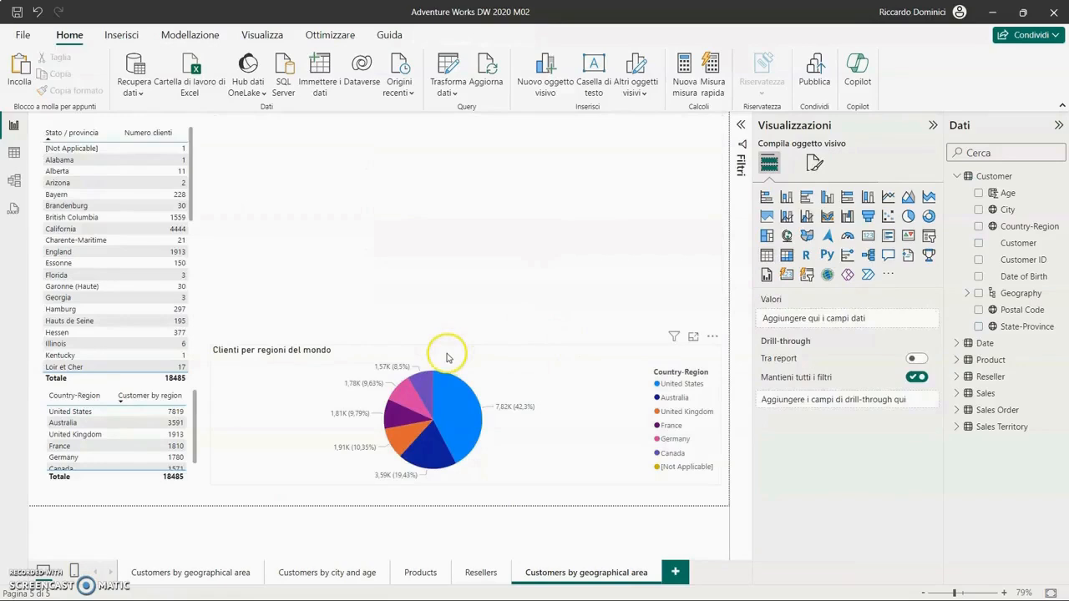
pyautogui.hotkey('ctrl', 'z')
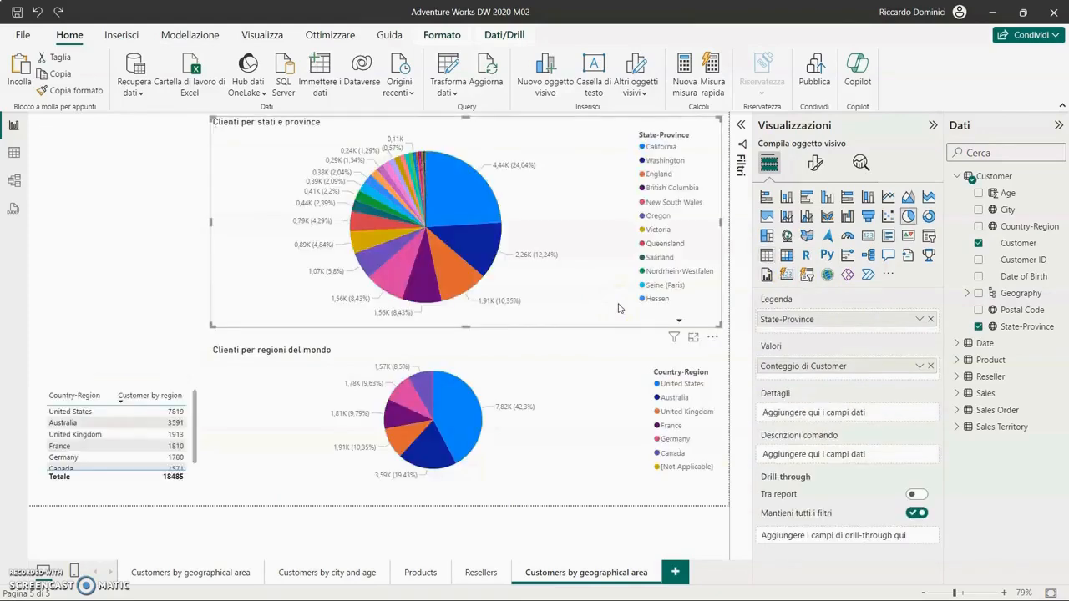
pyautogui.click(447, 424)
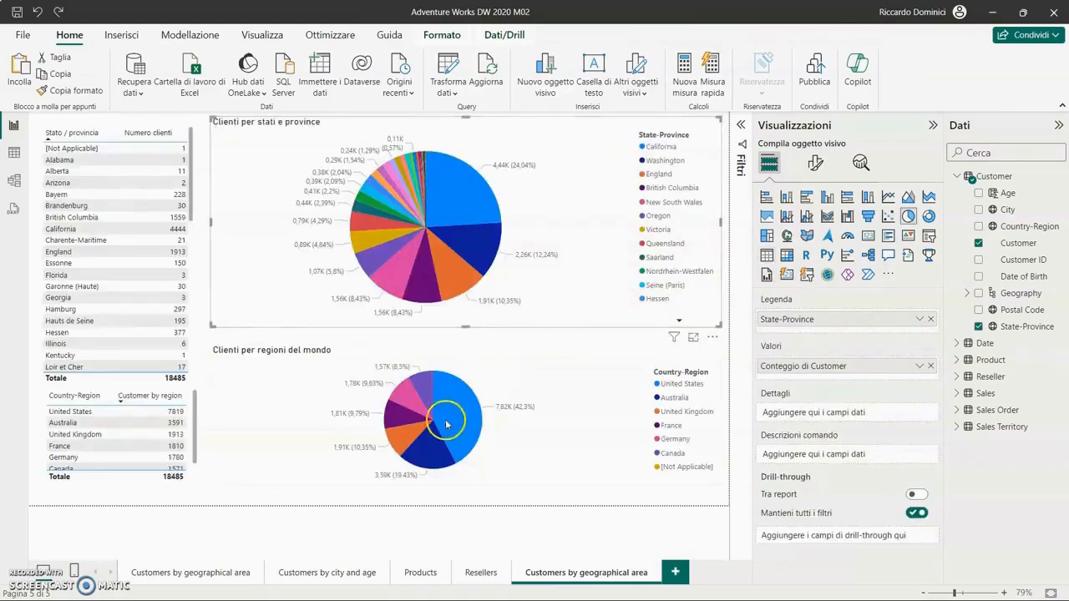
# Add an empty table visual with nothing else selected and move it off the Stato / provincia table, over the pie charts.
pyautogui.click(202, 271)
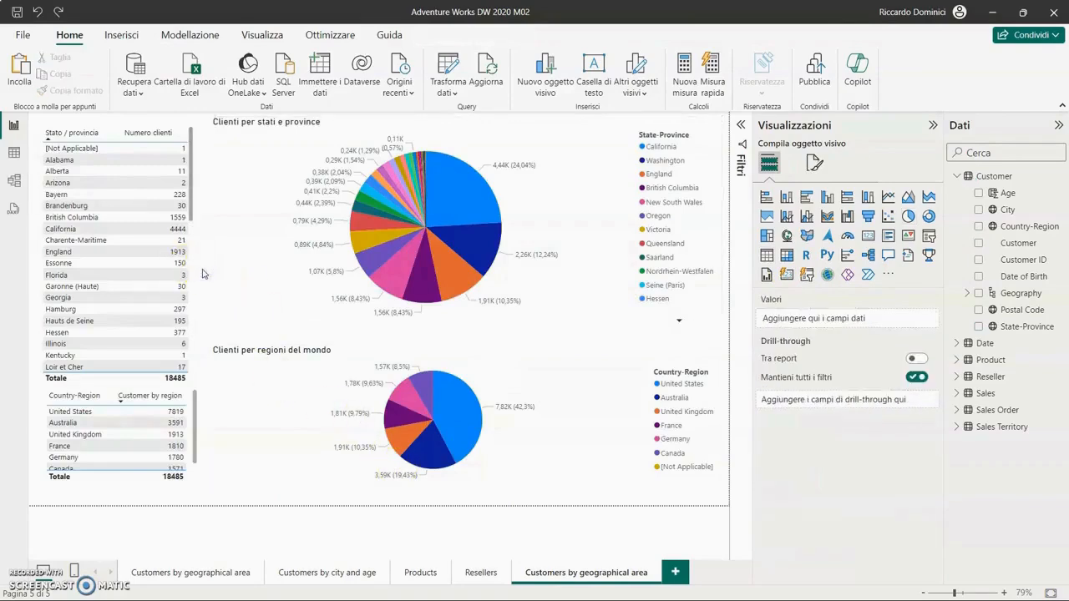
pyautogui.click(765, 256)
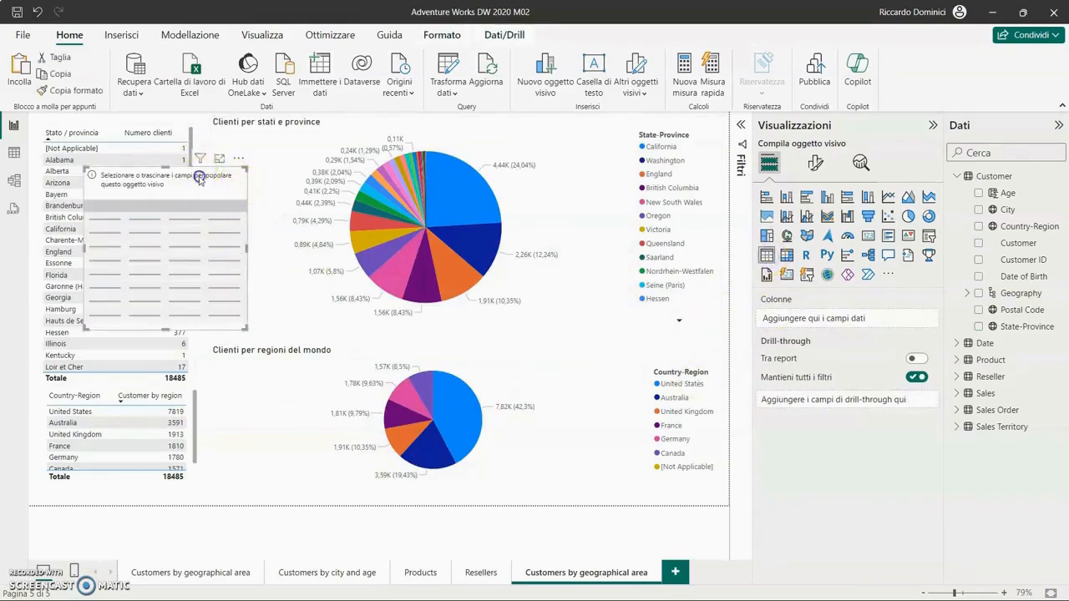
pyautogui.moveTo(199, 180); pyautogui.dragTo(364, 207)
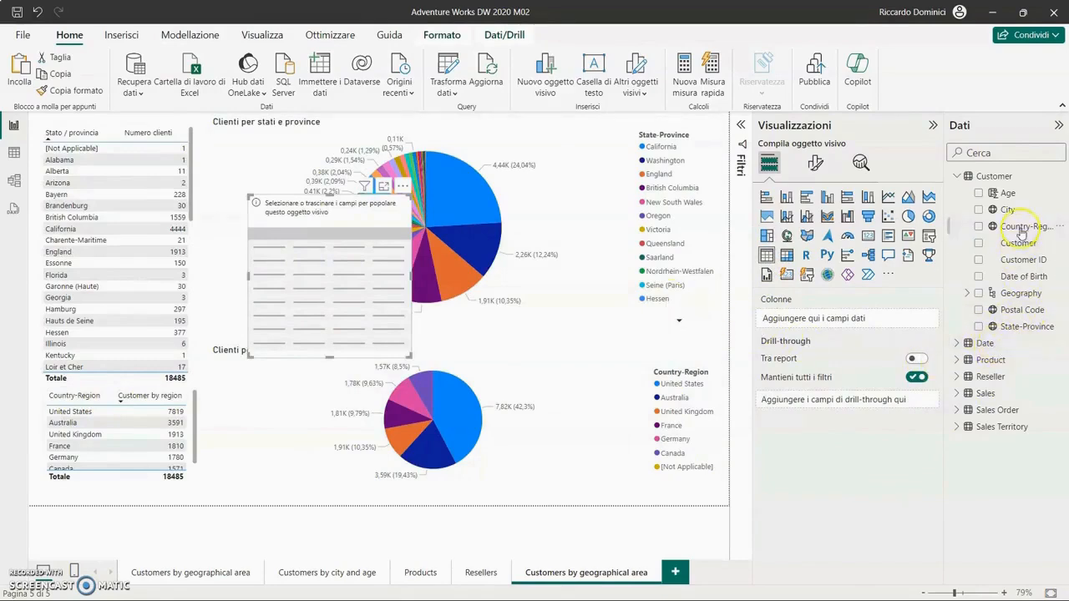
# Add the Country-Region field to the empty table and rename it "Regione del mondo" for this visual only.
pyautogui.moveTo(1023, 226); pyautogui.dragTo(848, 322)
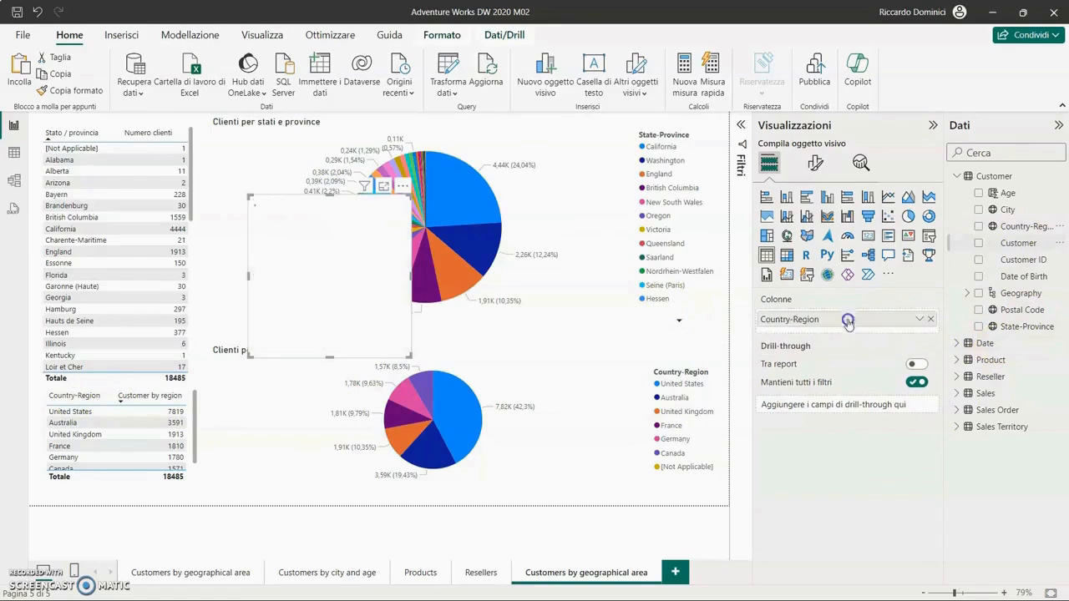
pyautogui.click(918, 319)
pyautogui.click(837, 339)
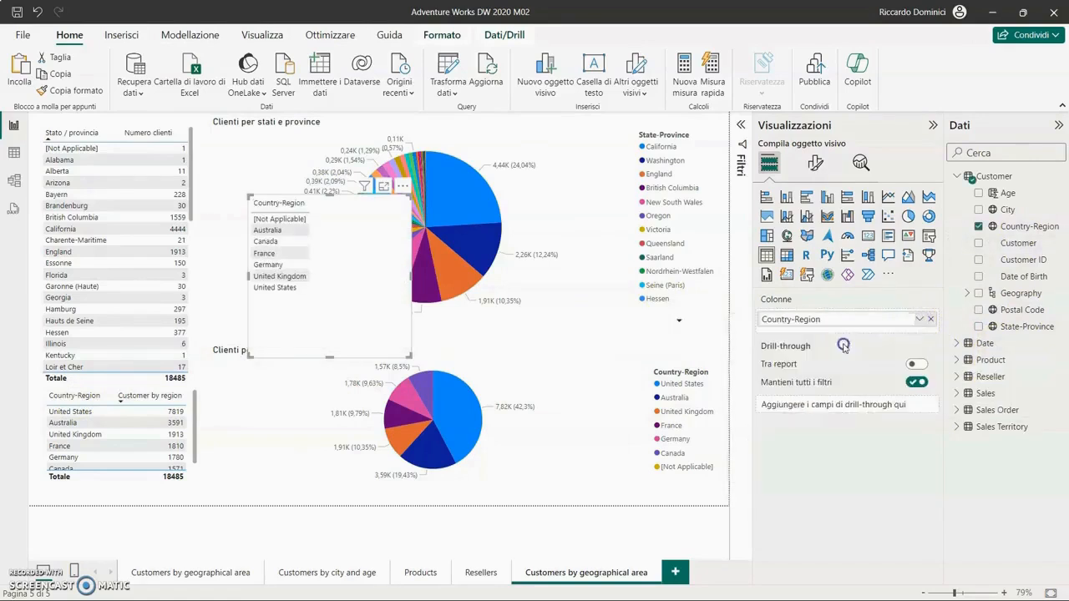
pyautogui.write('Regione del mondo')
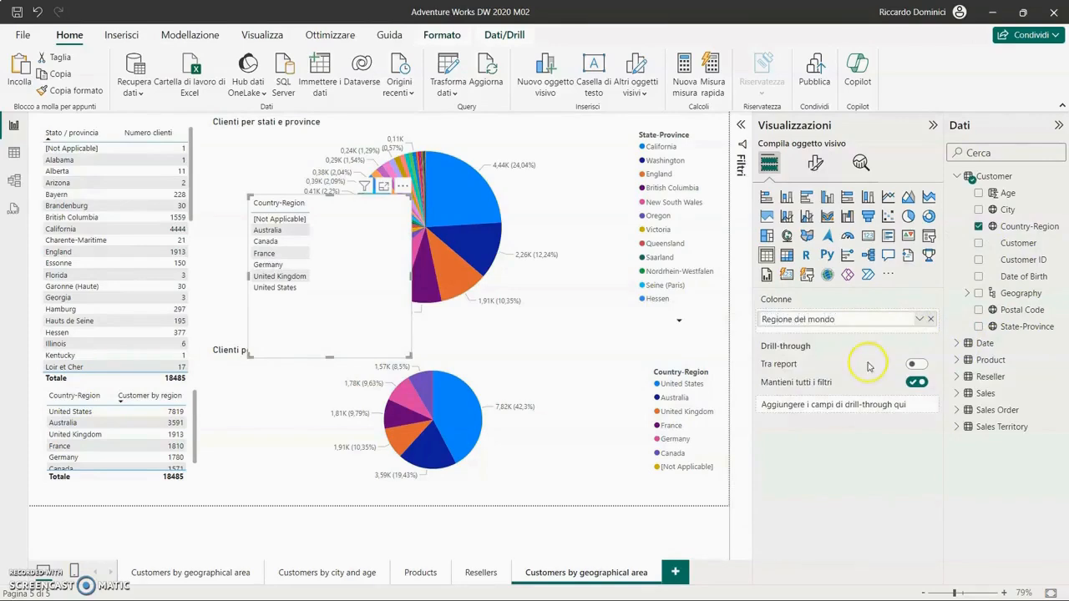
pyautogui.click(865, 354)
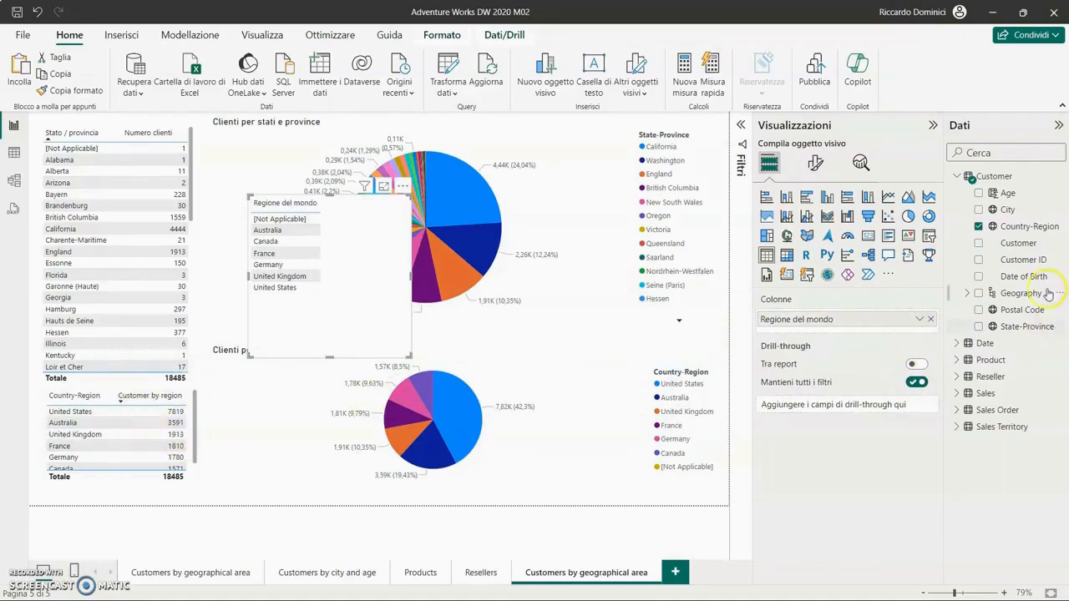
# Add Customer ID as a second column of the Regione del mondo table, summarized as Conteggio.
pyautogui.moveTo(1026, 264); pyautogui.dragTo(847, 328)
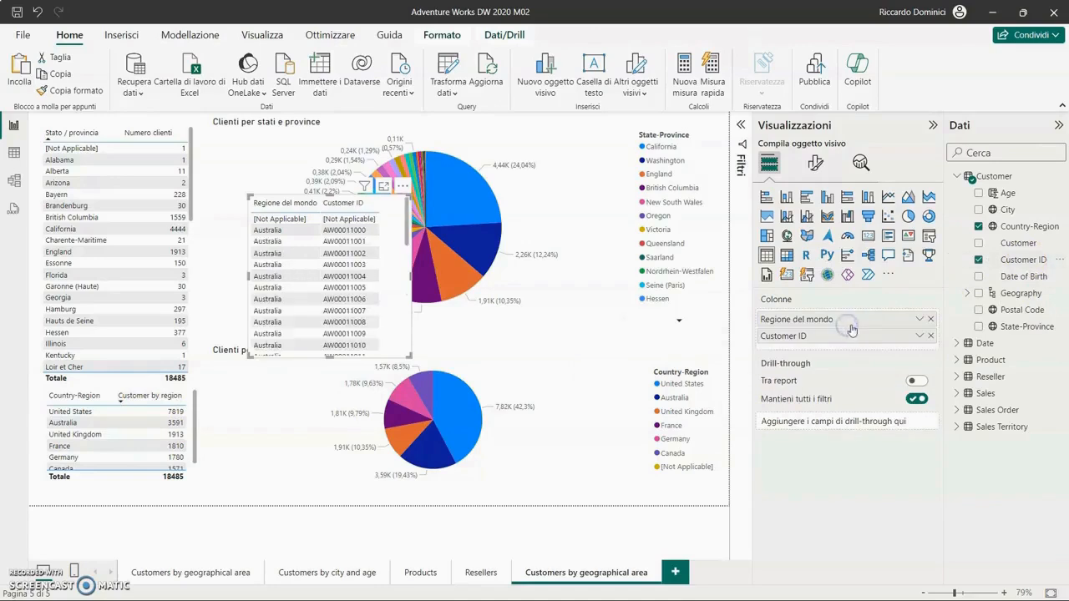
pyautogui.click(921, 335)
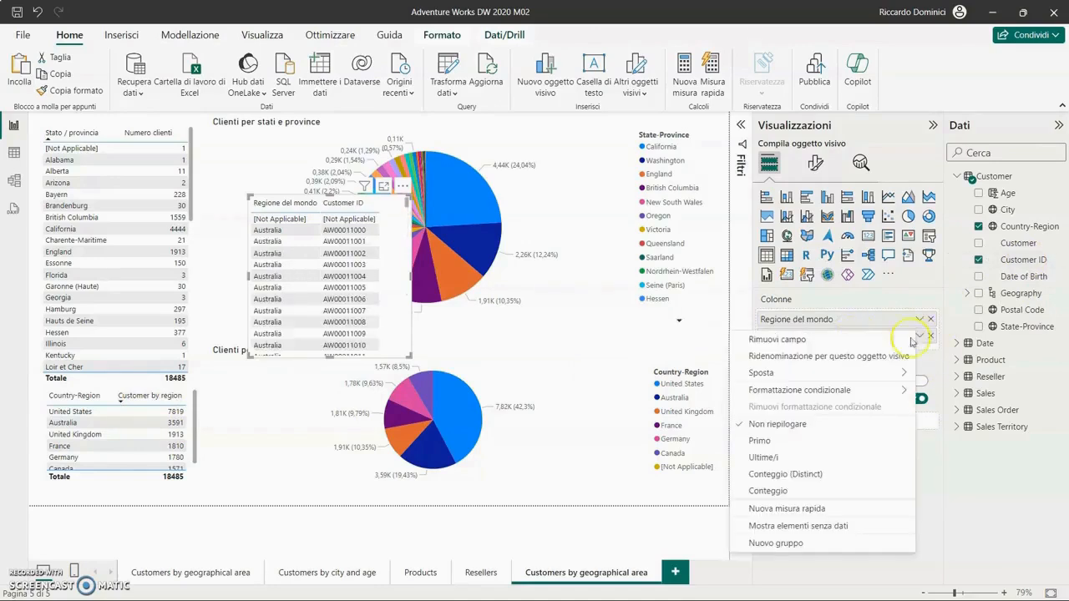
pyautogui.click(800, 492)
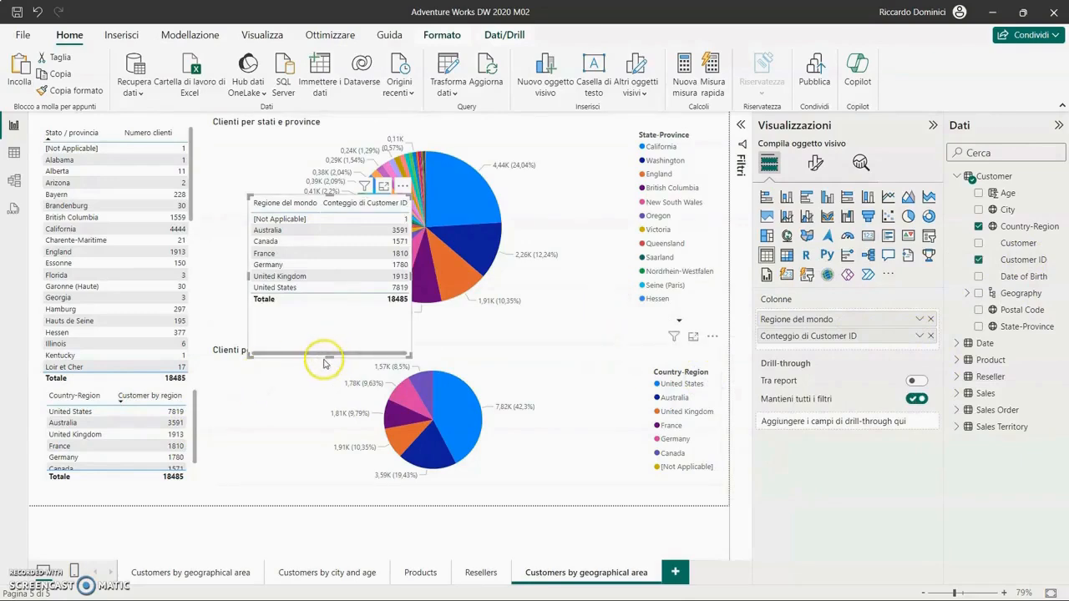
# Replace the copied Country-Region table with the new Regione del mondo table, resized to fit below the Stato / provincia table.
pyautogui.moveTo(328, 355); pyautogui.dragTo(323, 322)
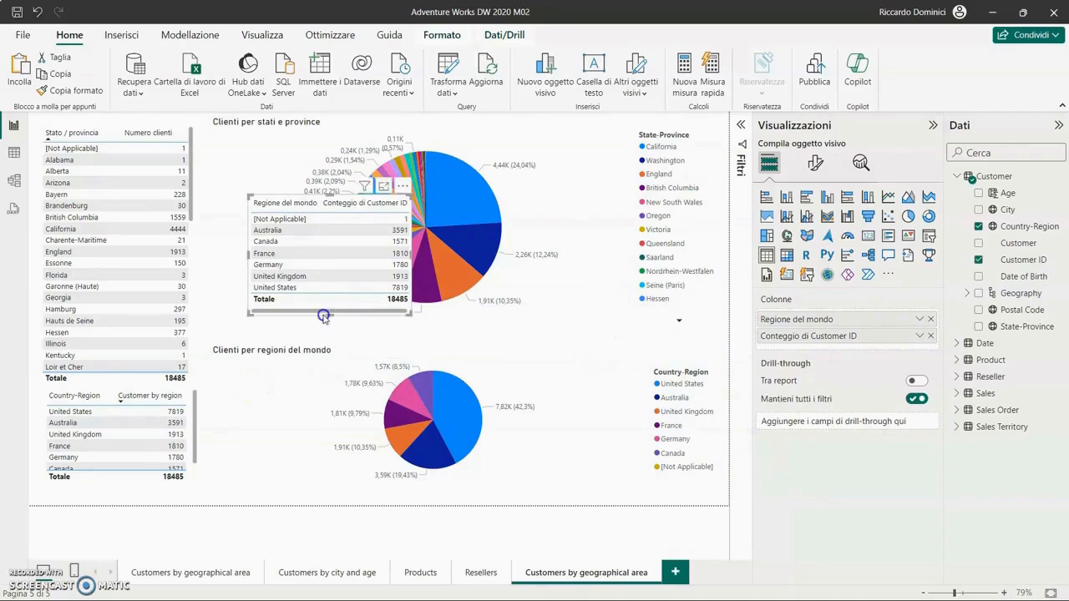
pyautogui.click(136, 386)
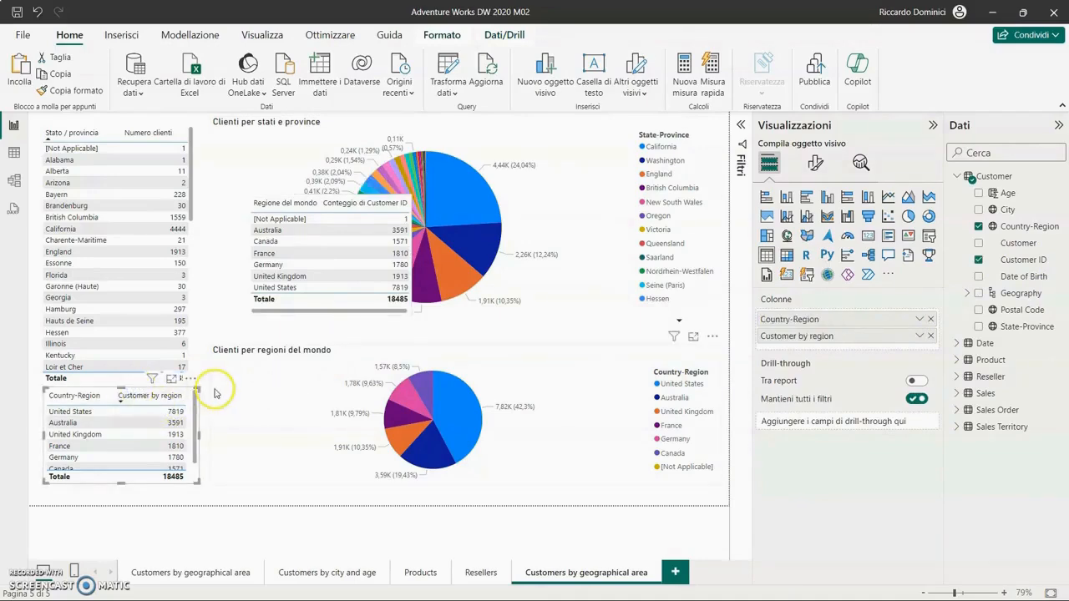
pyautogui.press('Delete')
pyautogui.moveTo(290, 196); pyautogui.dragTo(122, 393)
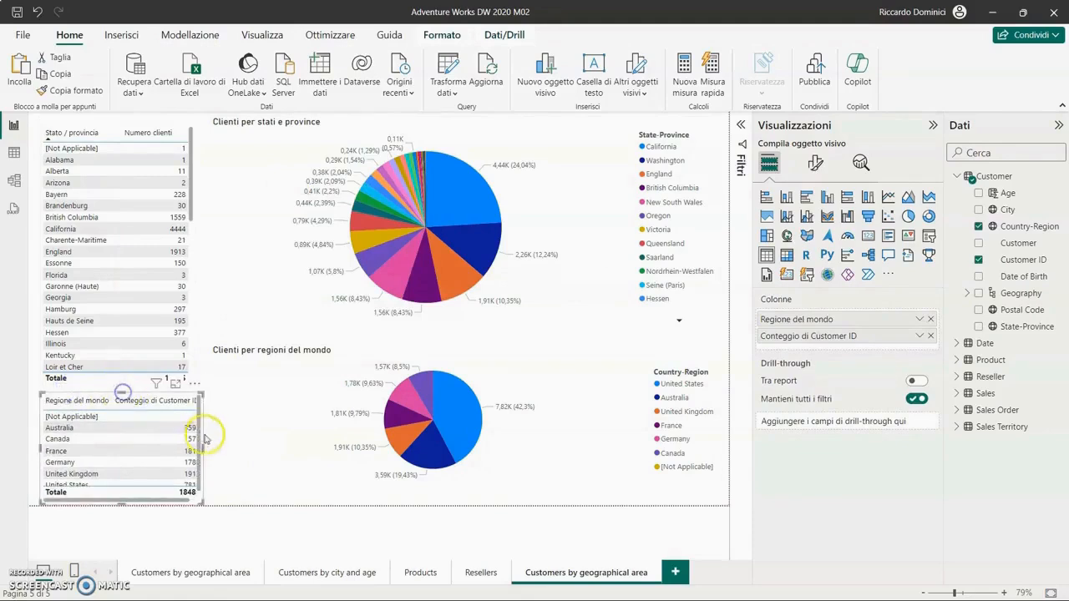
pyautogui.moveTo(204, 443); pyautogui.dragTo(186, 445)
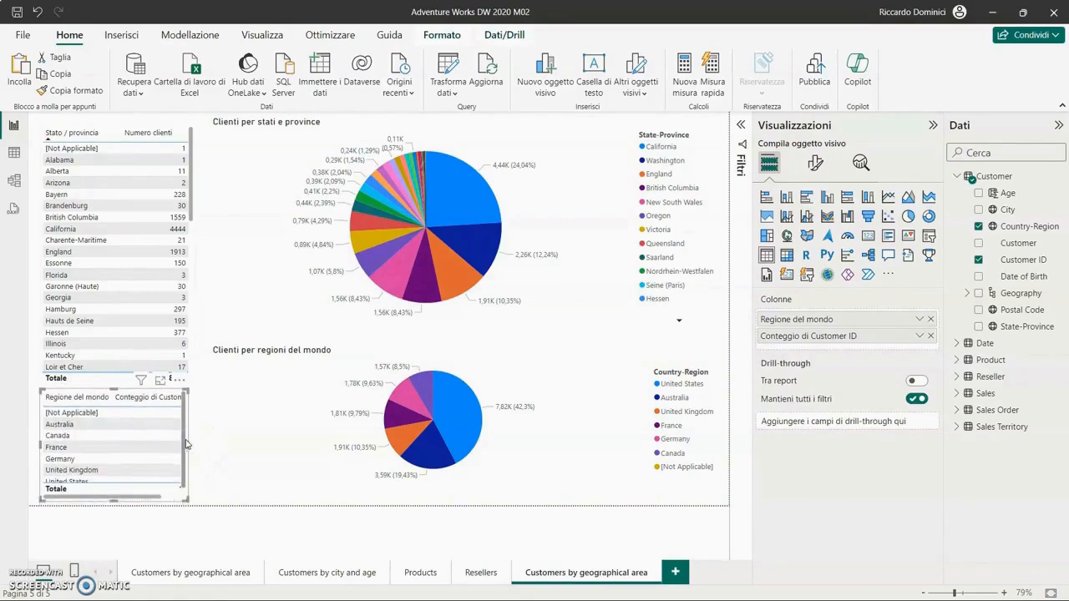
pyautogui.scroll(-1, 57, 321)
pyautogui.click(204, 330)
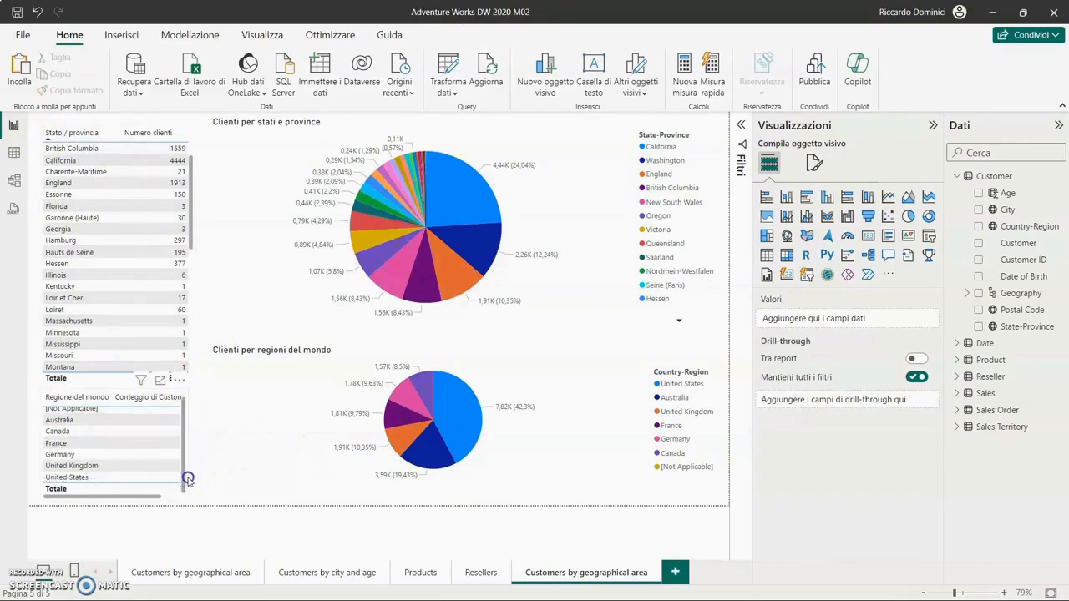
pyautogui.click(158, 399)
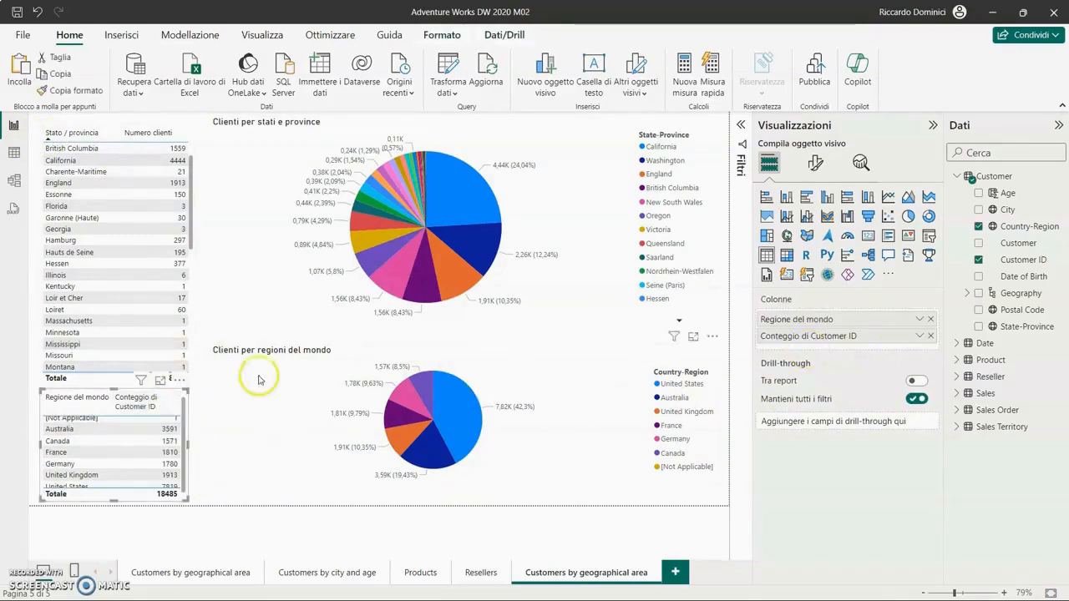
# Rename the customer count column of the Regione del mondo table to "Numero clienti" for this visual only.
pyautogui.click(919, 336)
pyautogui.click(880, 356)
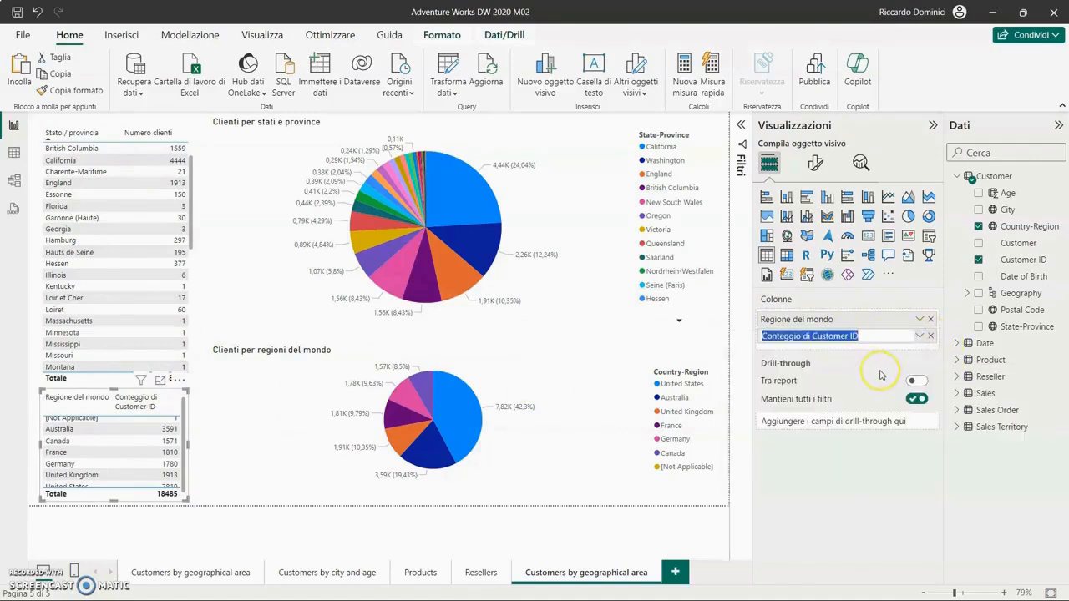
pyautogui.write('Numero c')
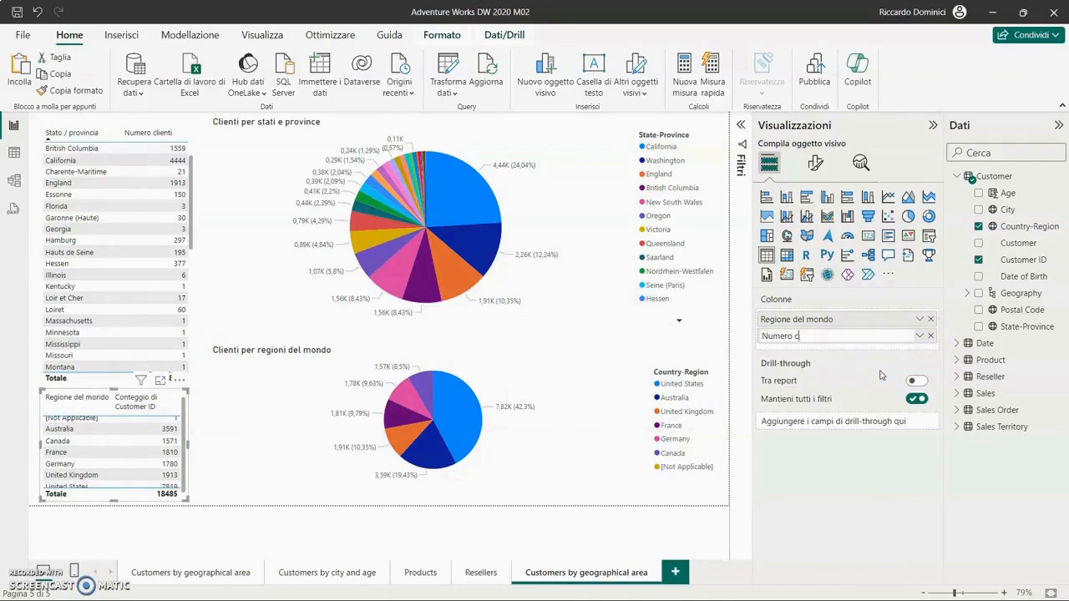
pyautogui.write('lienti')
pyautogui.press('Return')
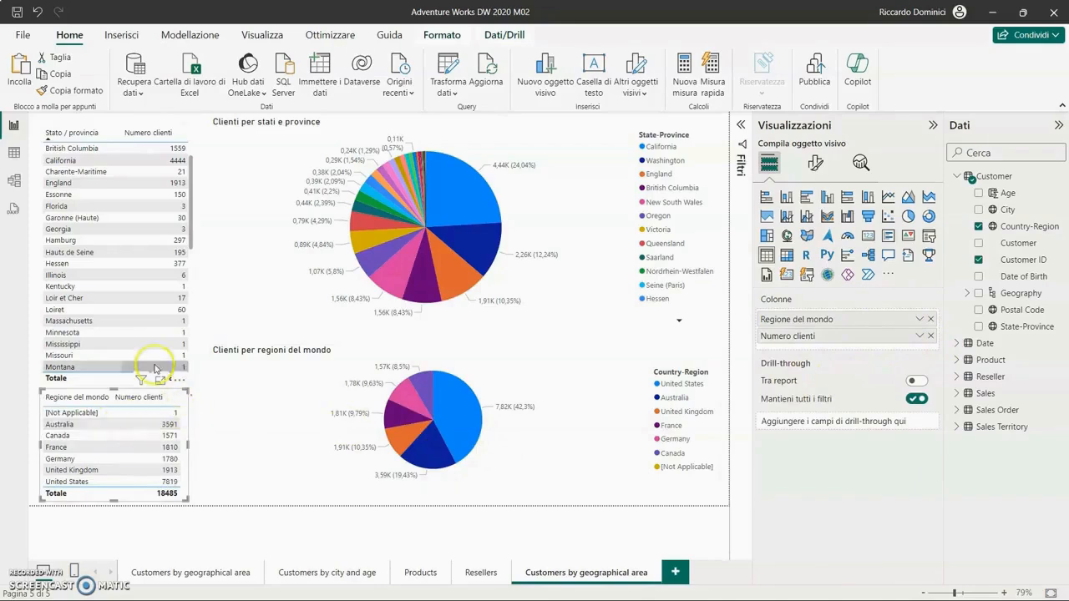
# Sort the lower table by Regione del mondo in ascending order and widen the table slightly.
pyautogui.click(214, 293)
pyautogui.click(201, 295)
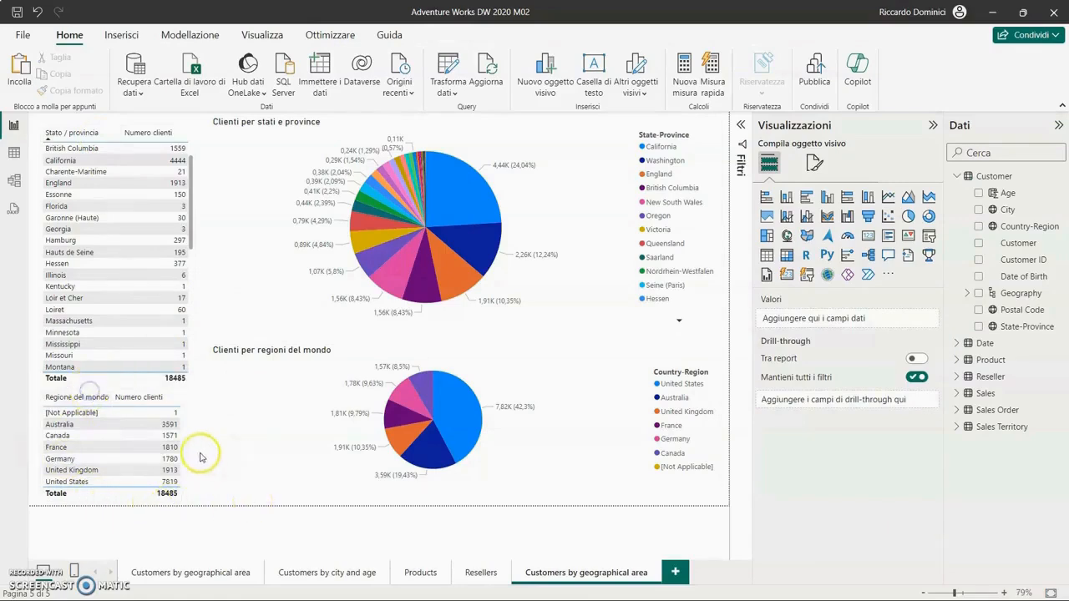
pyautogui.click(188, 424)
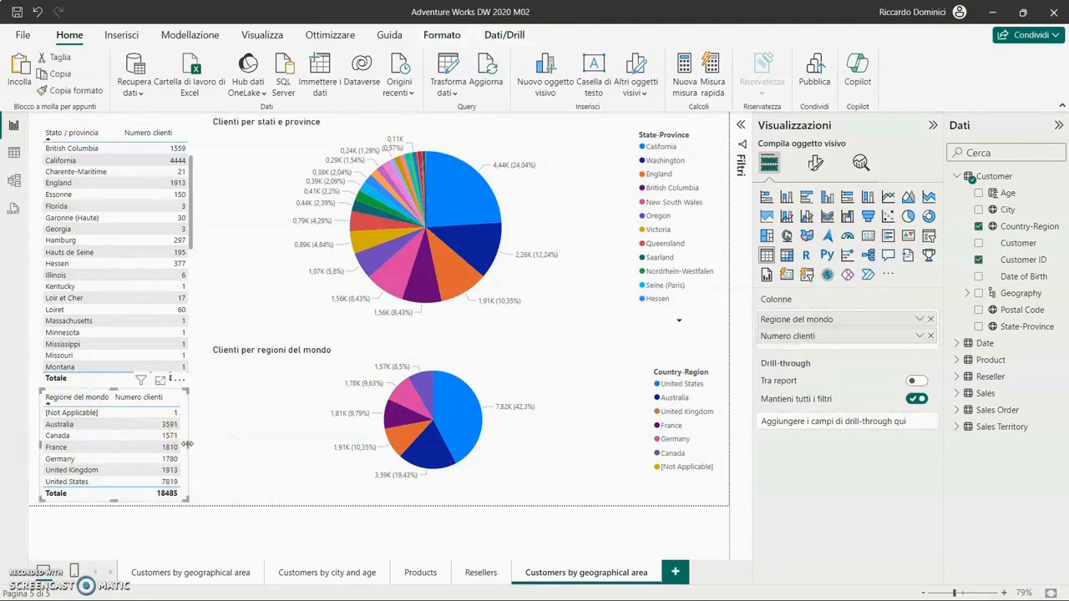
pyautogui.moveTo(188, 445); pyautogui.dragTo(189, 441)
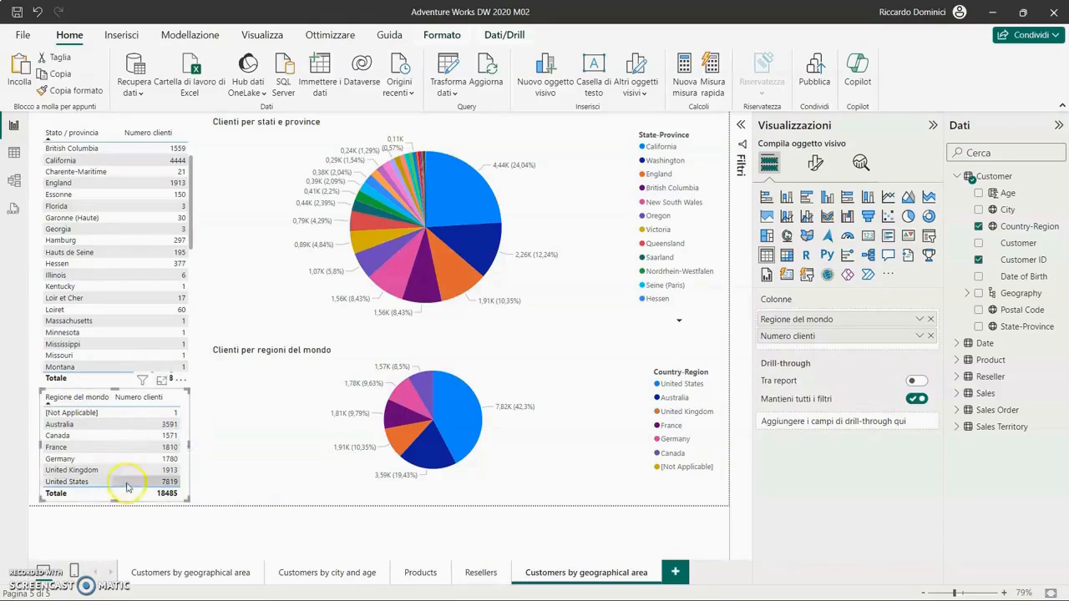
# Cross-filter the page by Australia and by Canada in the Regione del mondo table and examine the other visuals.
pyautogui.click(79, 425)
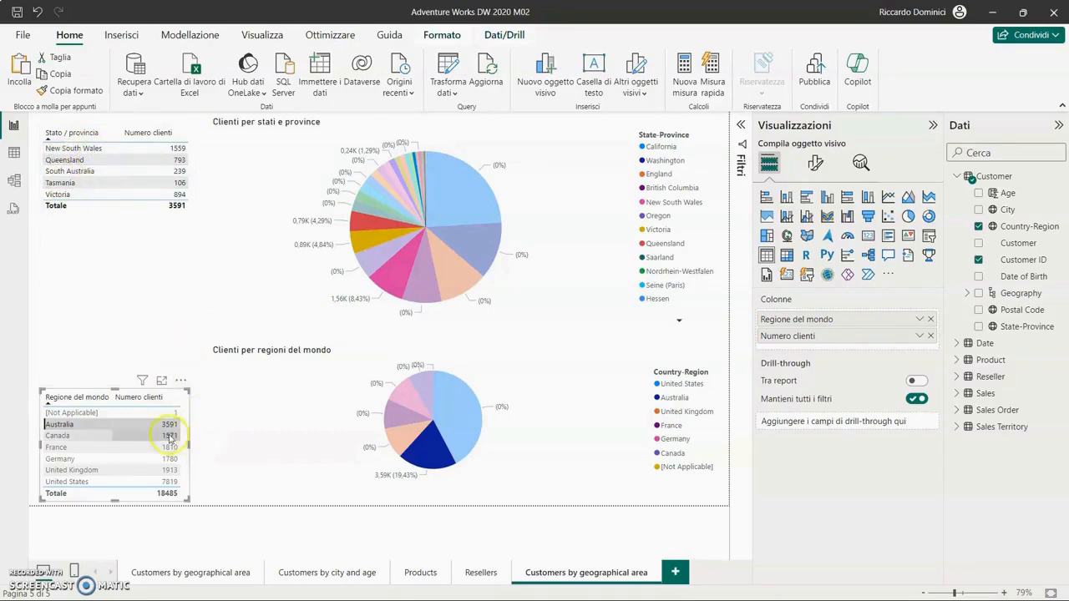
pyautogui.click(121, 436)
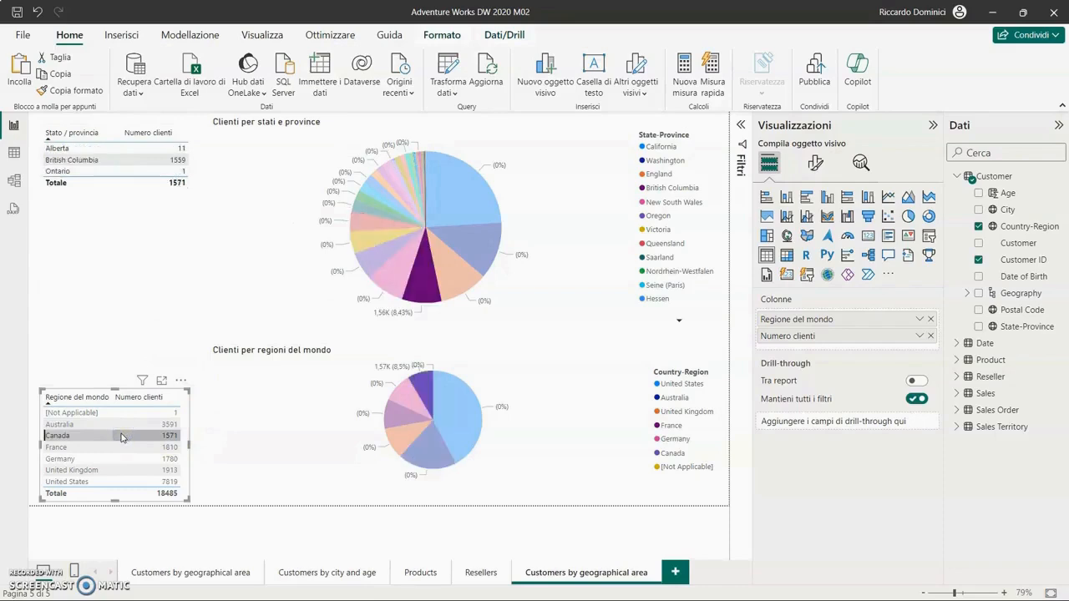
pyautogui.click(72, 173)
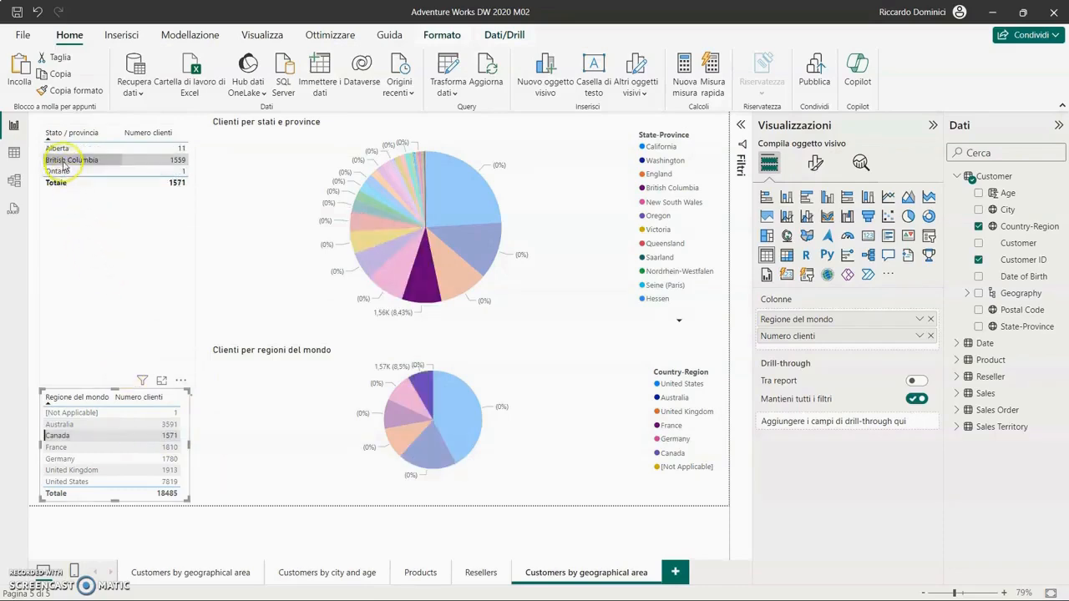
pyautogui.click(68, 173)
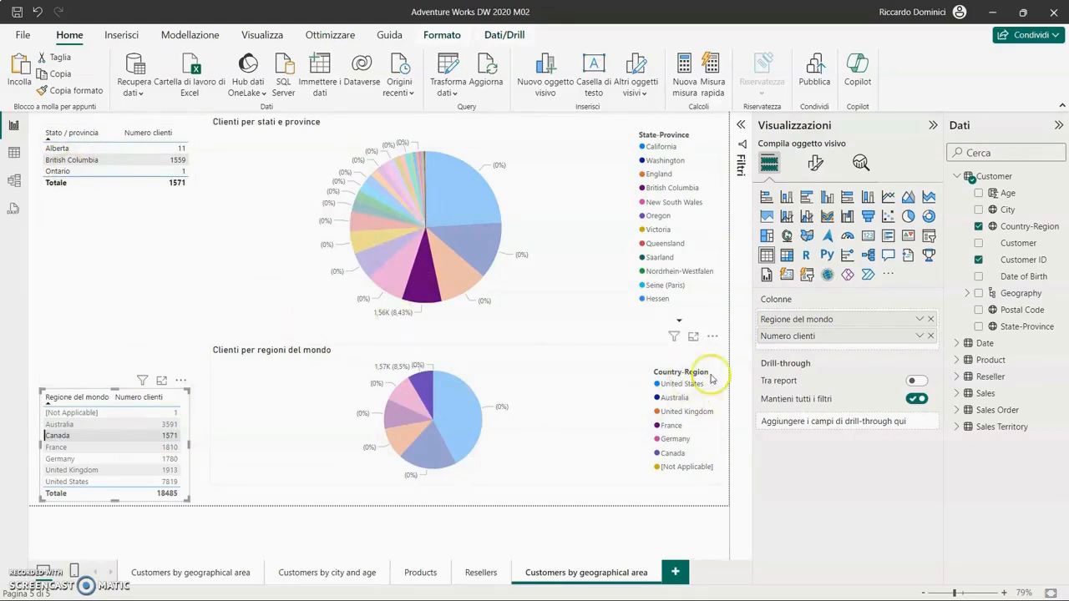
pyautogui.moveTo(424, 386)
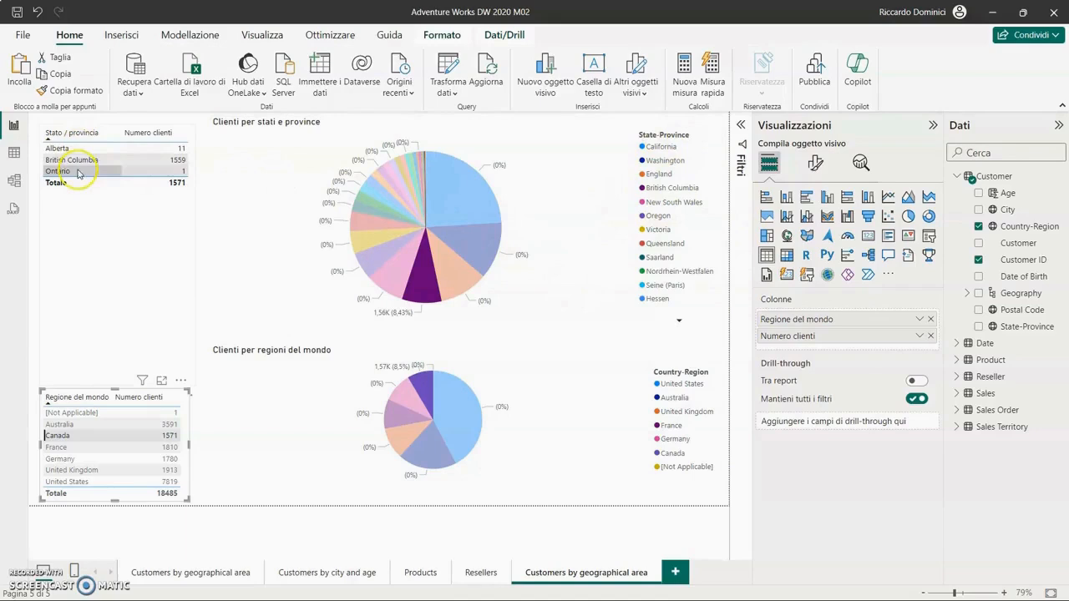
# Cross-filter the page by Germany and examine the highlighted state slices, including Saarland, in the upper pie chart.
pyautogui.click(124, 460)
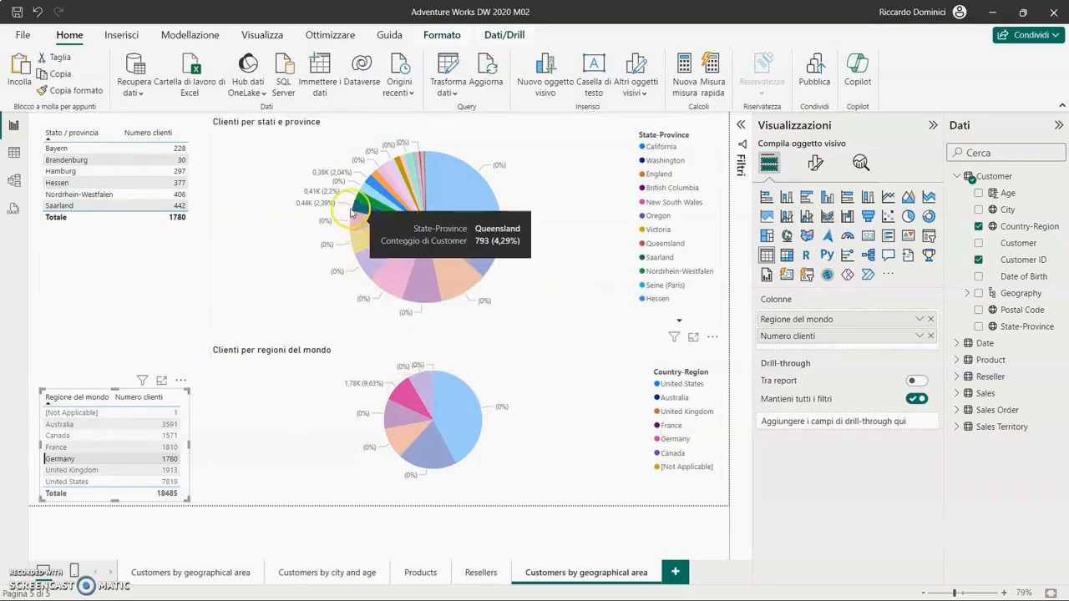
pyautogui.moveTo(333, 198)
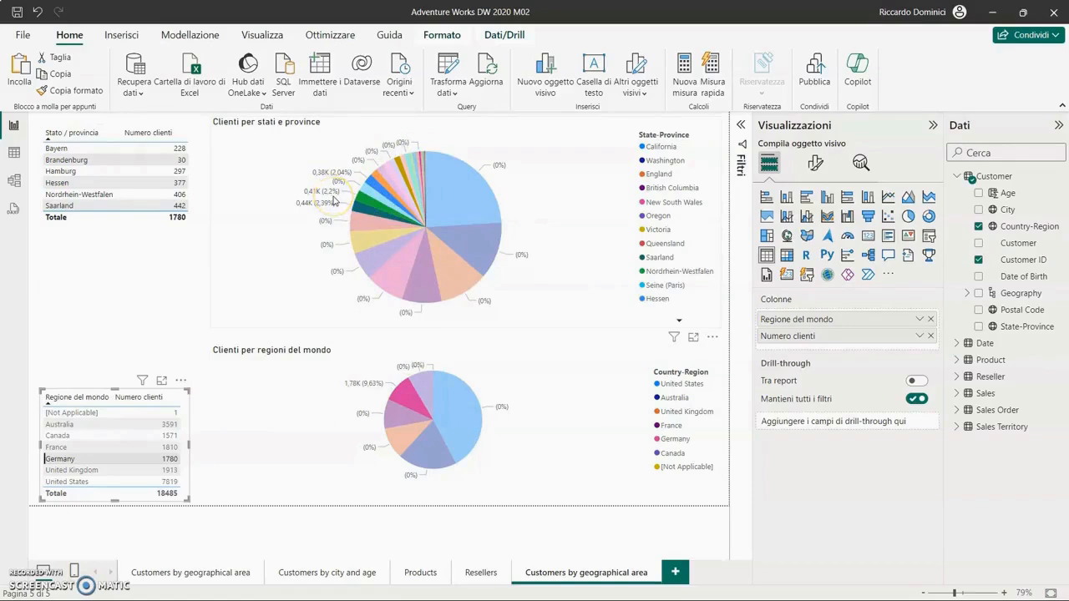
pyautogui.moveTo(362, 216)
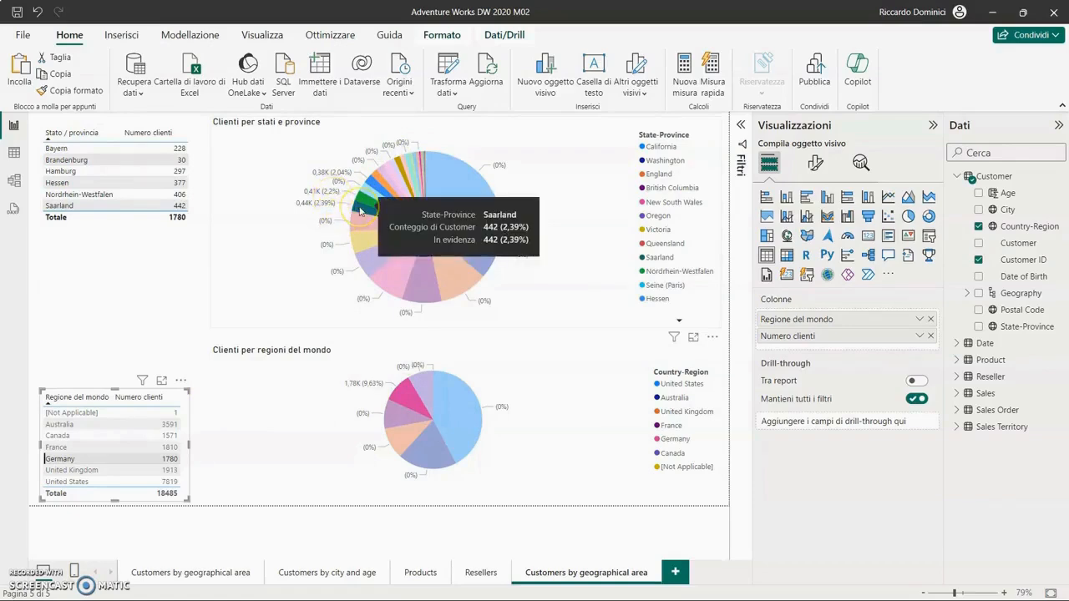
pyautogui.click(309, 210)
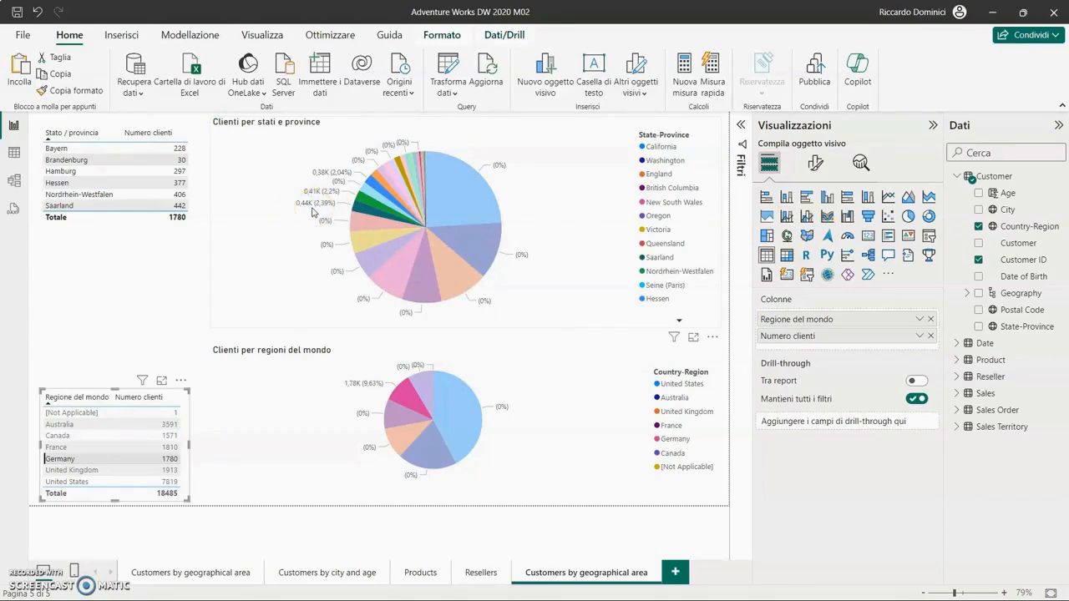
pyautogui.moveTo(365, 212)
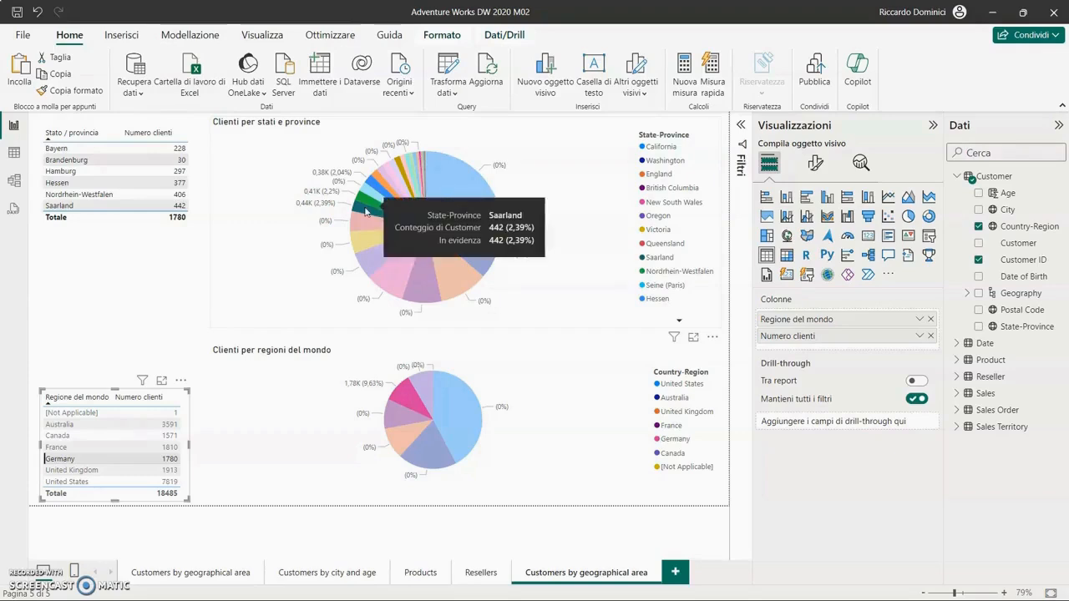
pyautogui.click(240, 192)
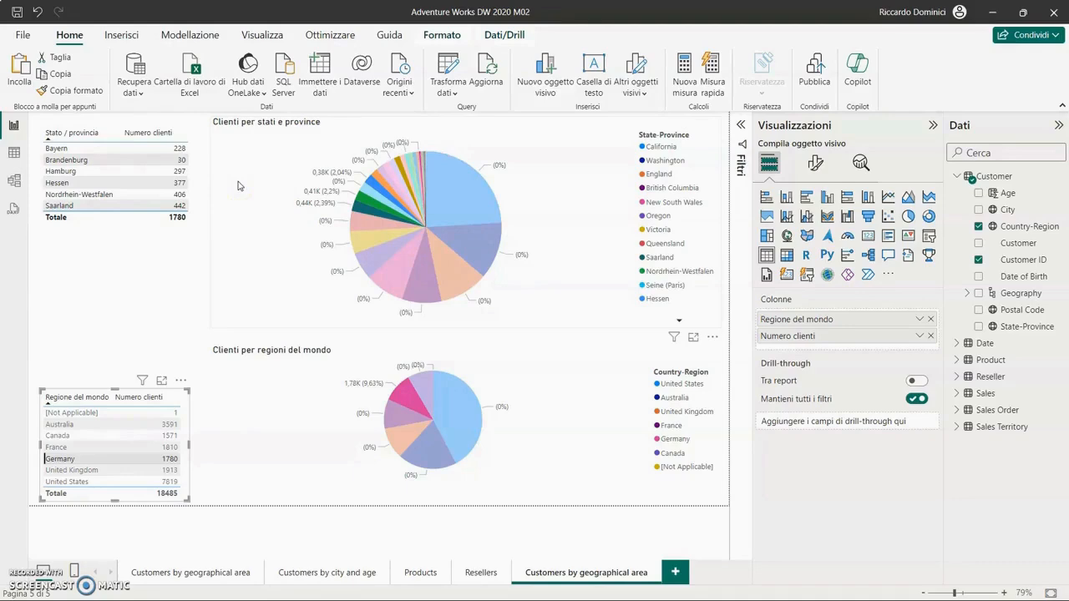
# Clear the cross-filtering through the California slice of the upper pie chart and open the "Customers by city and age" page.
pyautogui.click(476, 195)
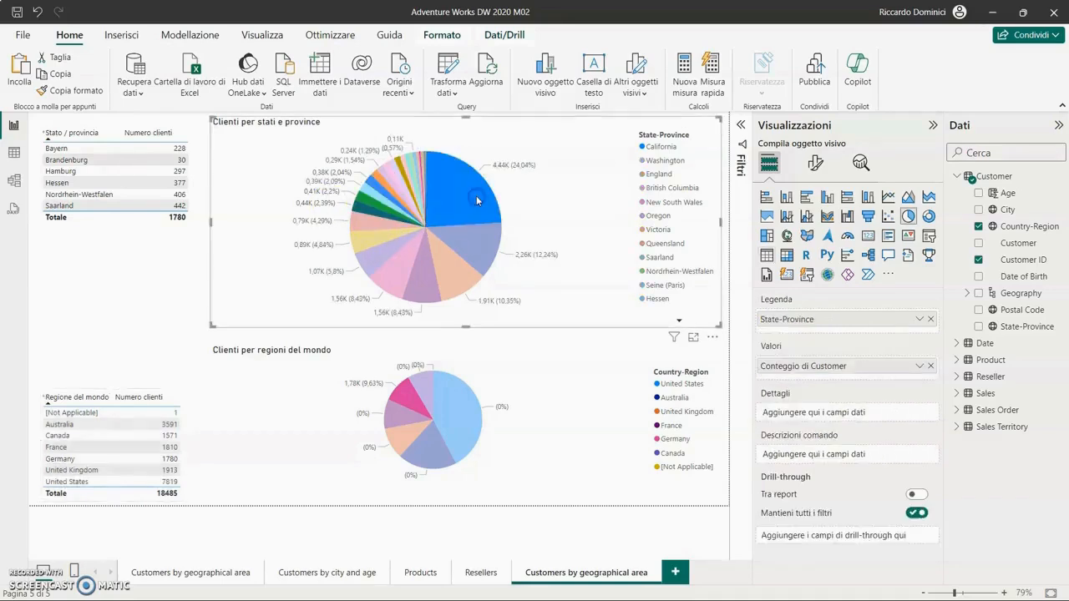
pyautogui.click(448, 216)
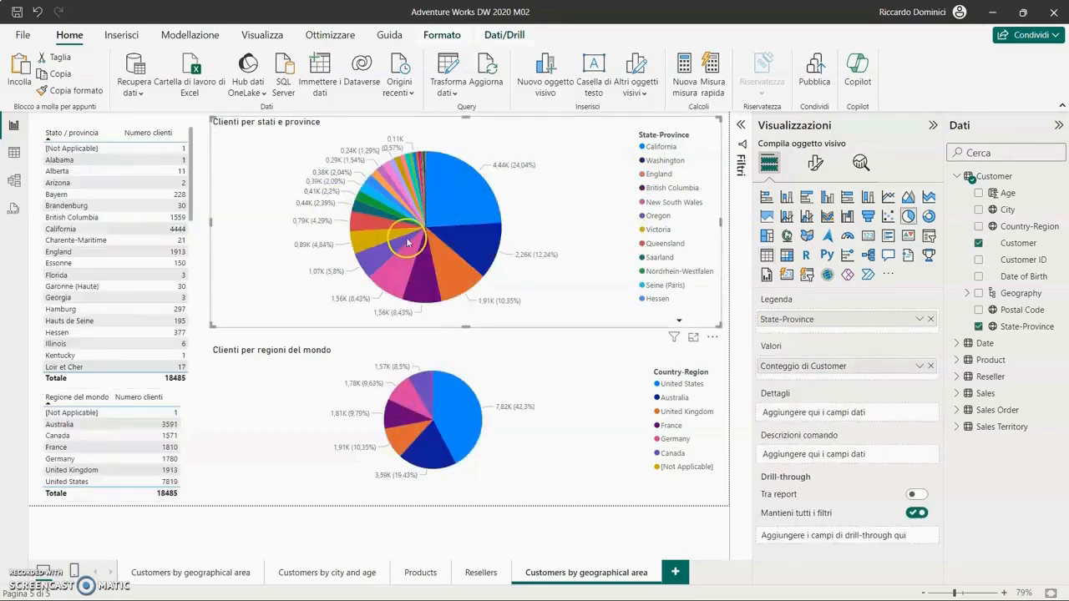
pyautogui.click(200, 144)
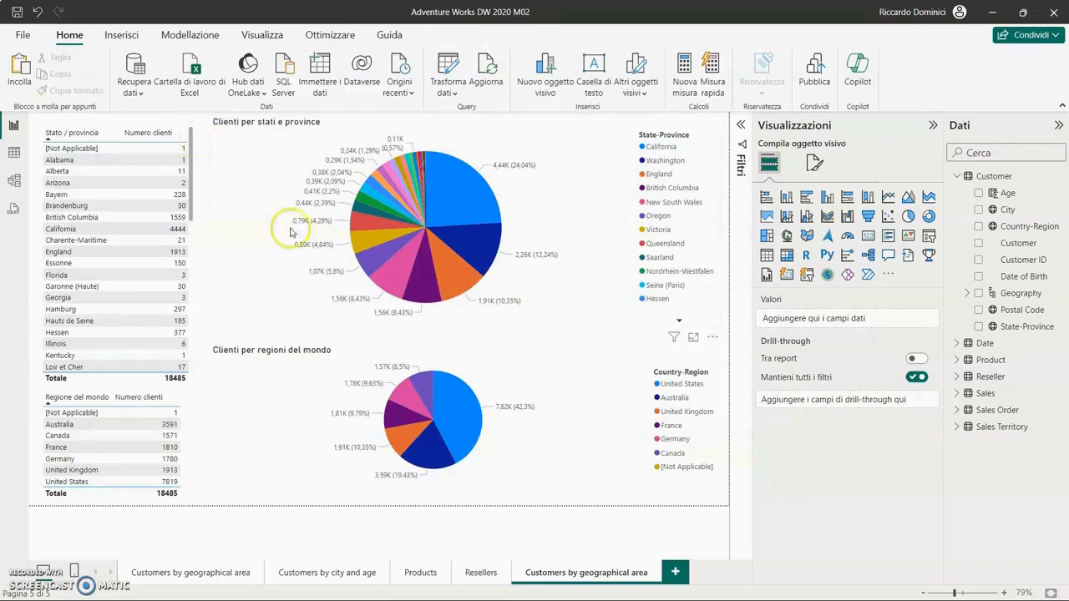
pyautogui.click(326, 574)
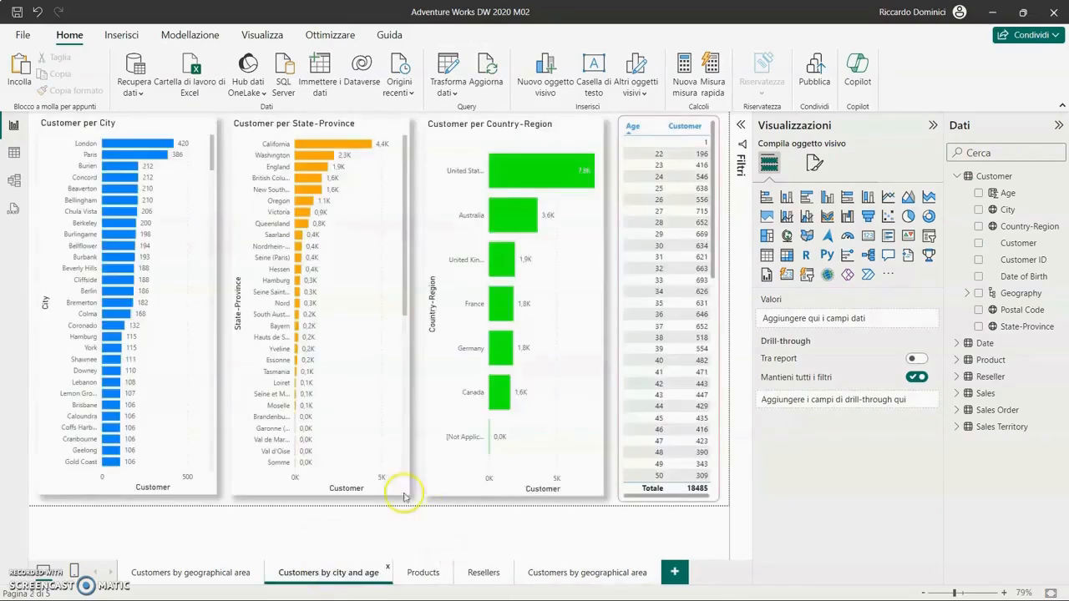